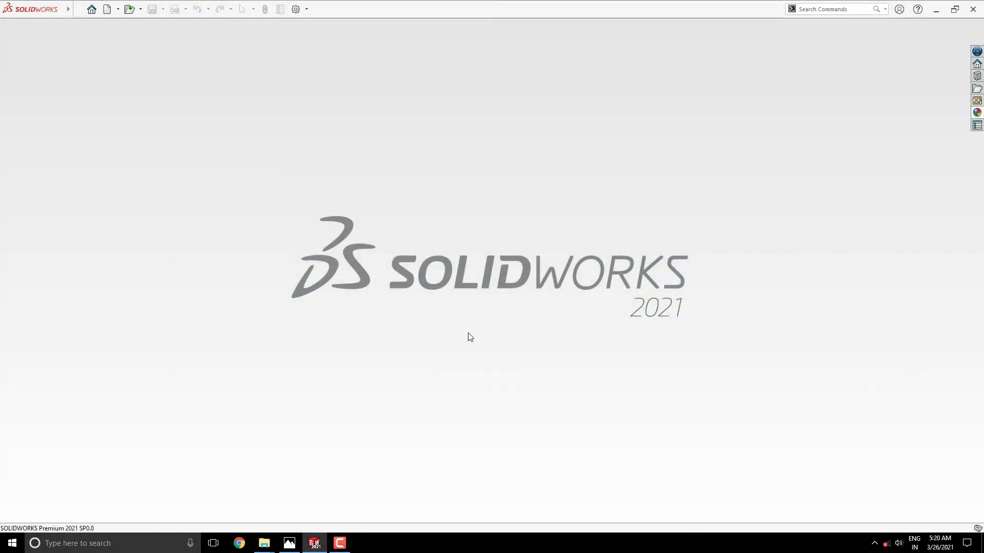
- Create a new Part document, Part2, from the New SOLIDWORKS Document dialog
click(107, 9)
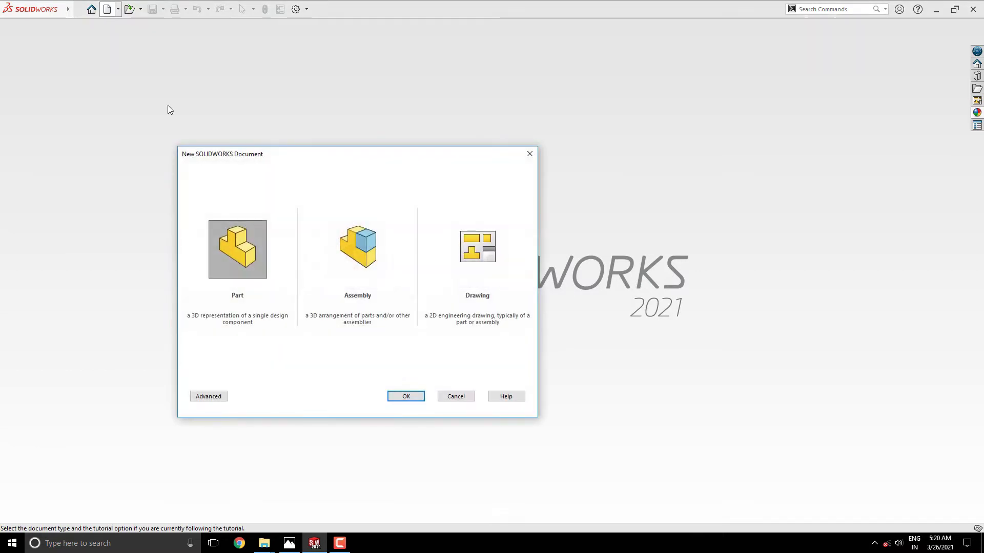
click(406, 397)
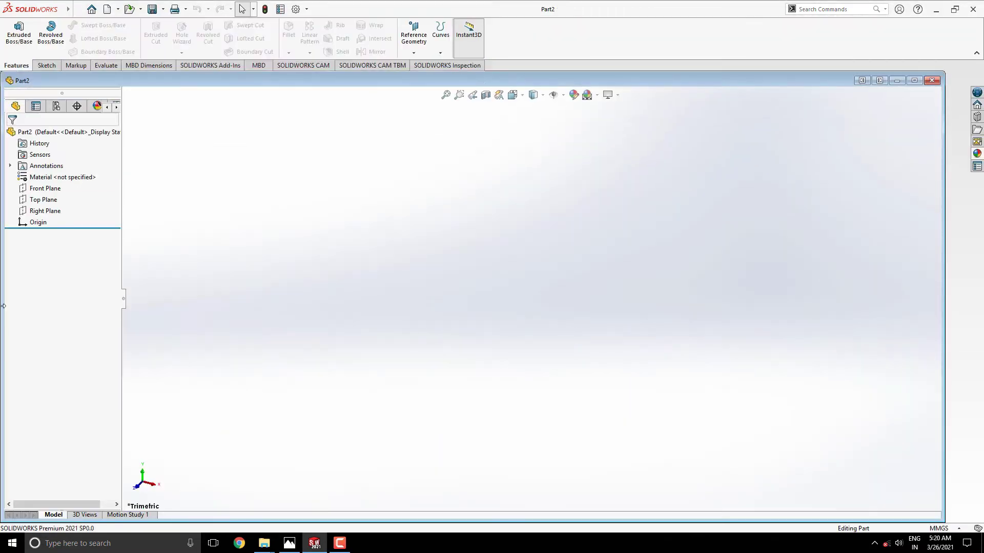
- Resize the Part2 window and place the 20 final.jpg reference drawing beside it in Photos
drag(3, 306, 301, 313)
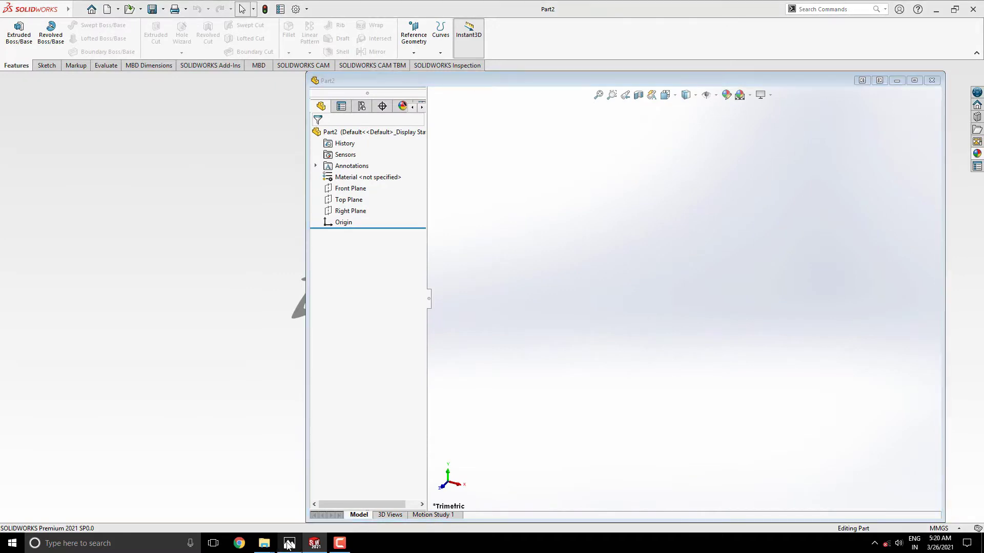
click(289, 543)
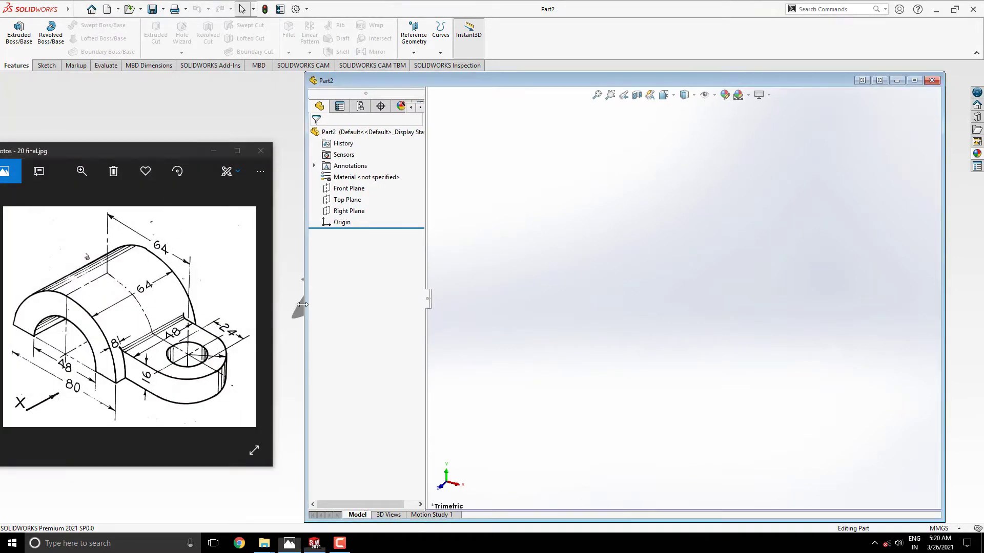
drag(309, 302, 272, 303)
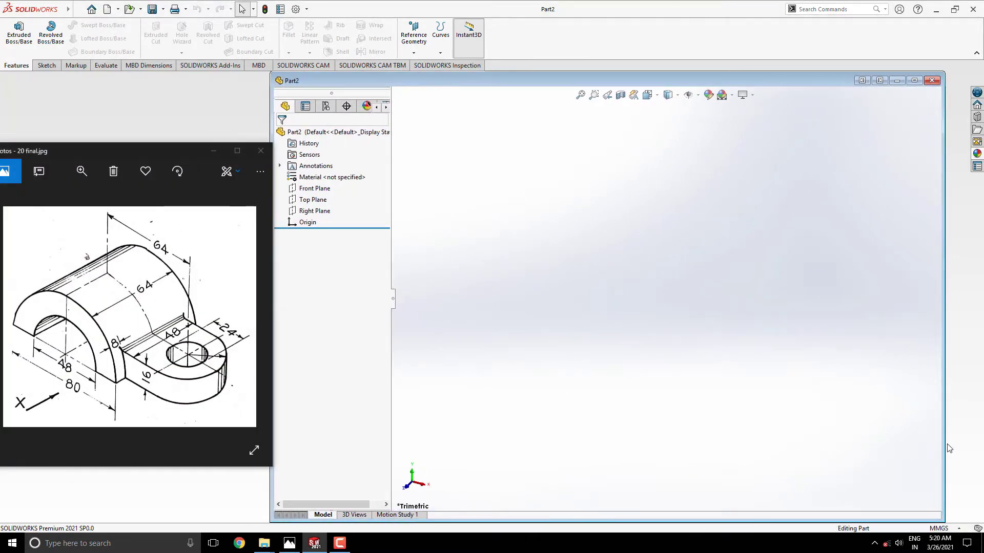
drag(945, 444, 980, 443)
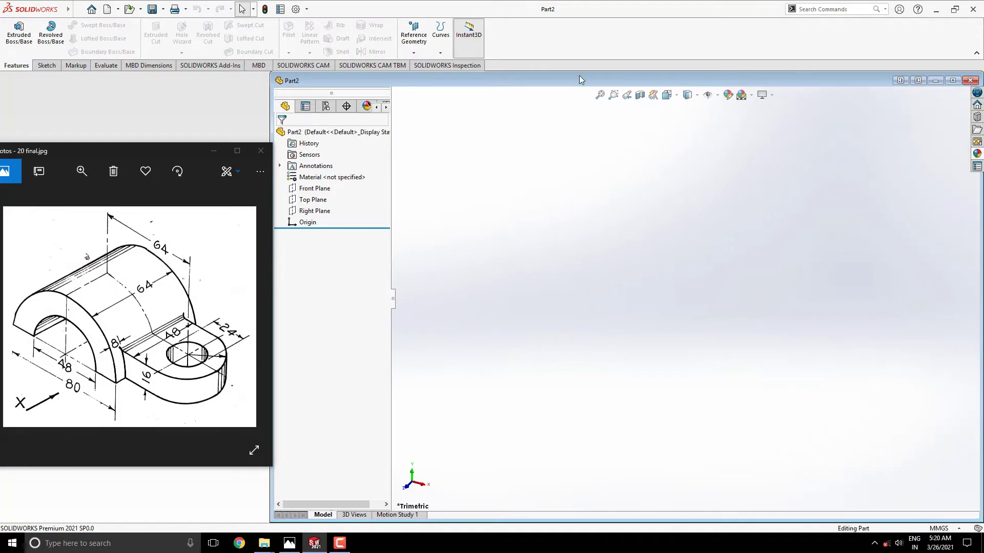
drag(578, 62, 578, 59)
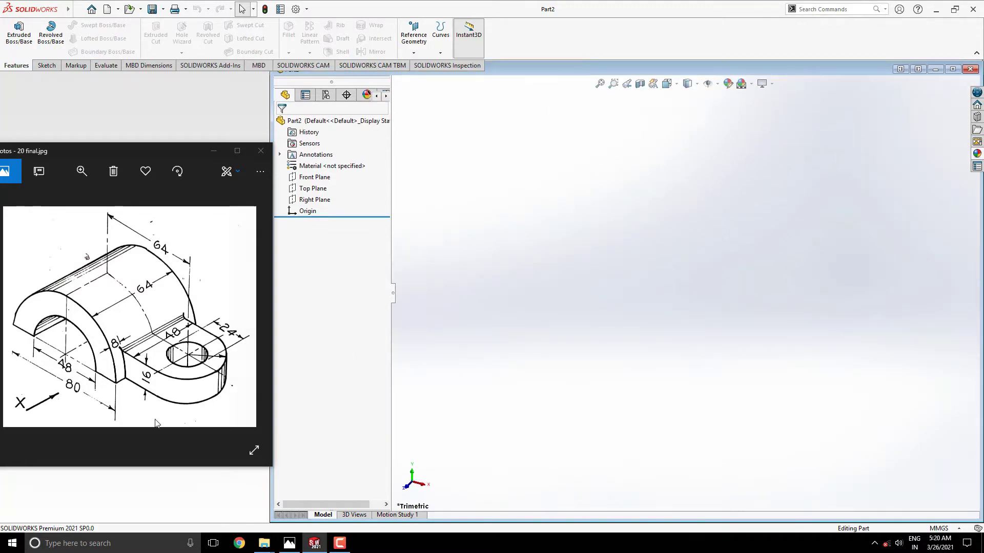
click(109, 442)
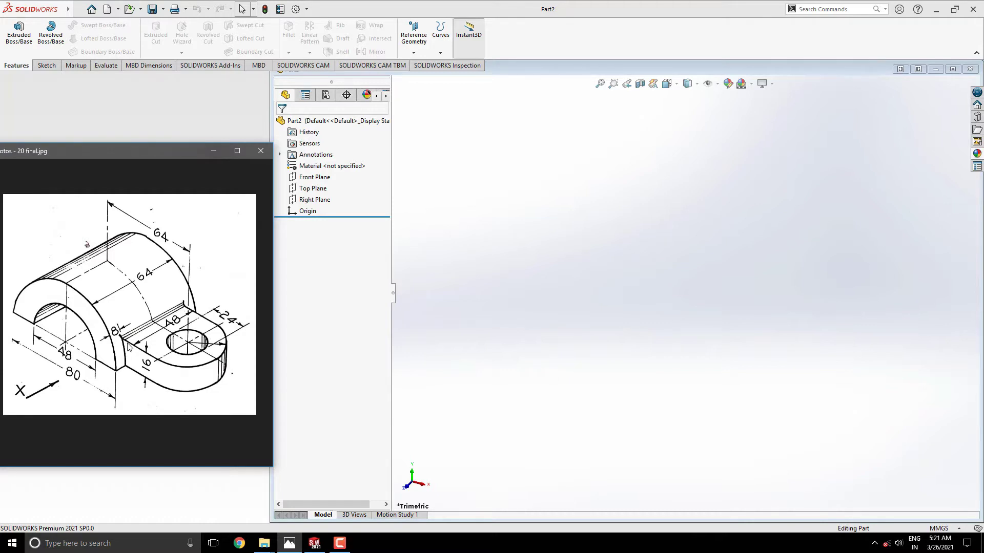
click(626, 330)
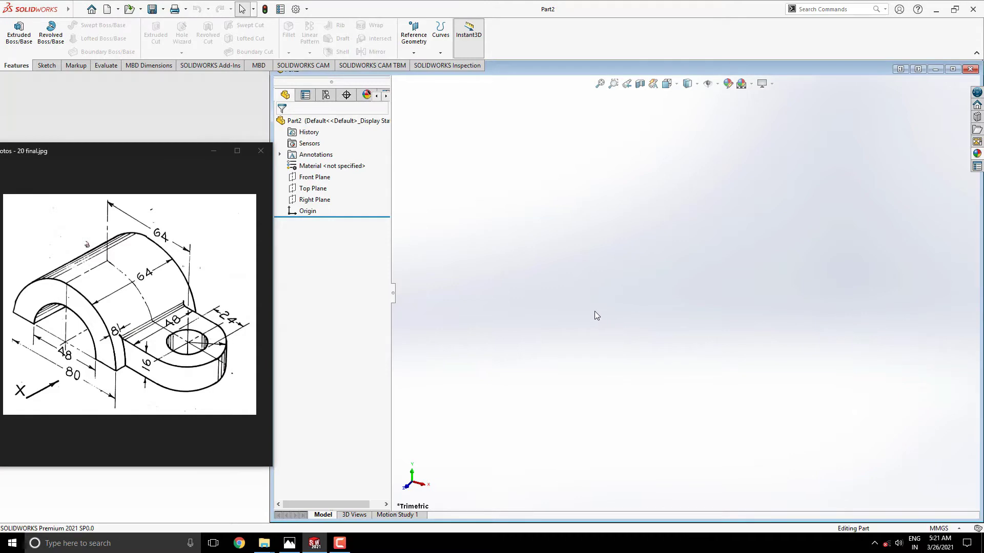
- Start a Front Plane sketch and draw an 80 mm circle centred on the origin
click(314, 177)
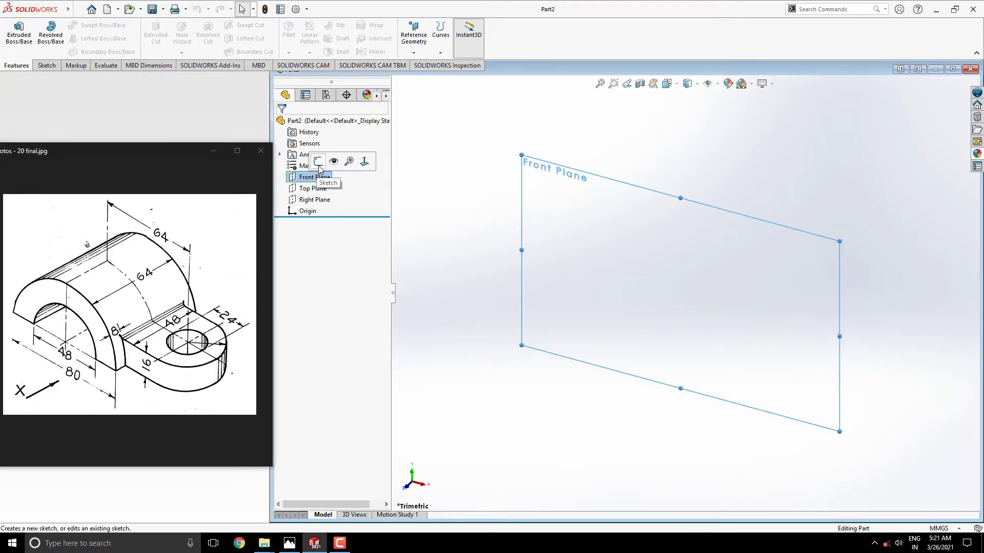
click(319, 163)
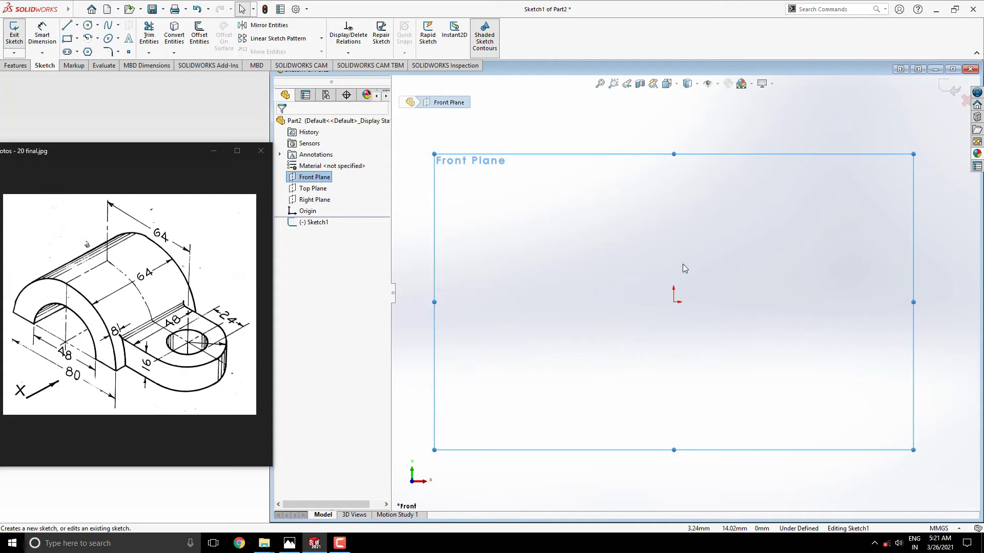
click(88, 24)
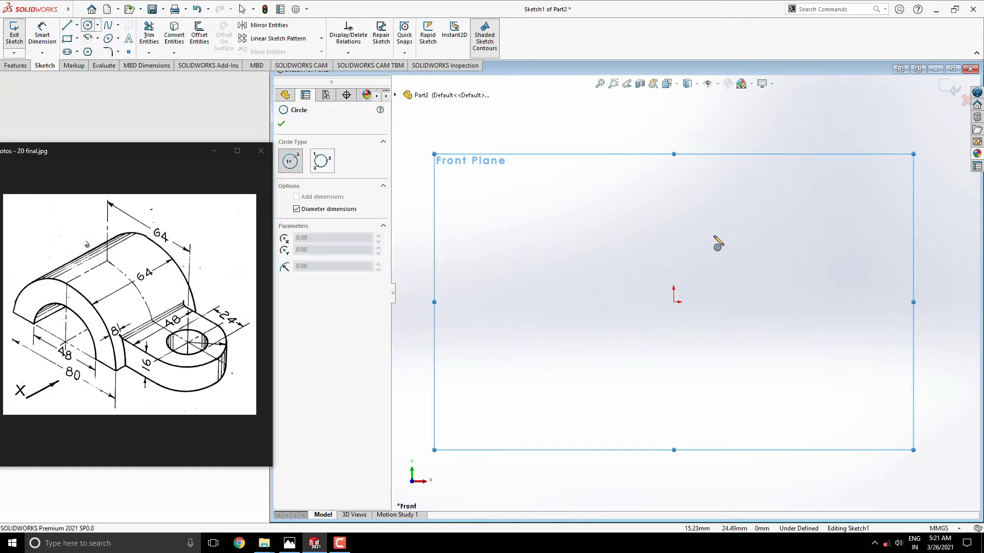
click(674, 302)
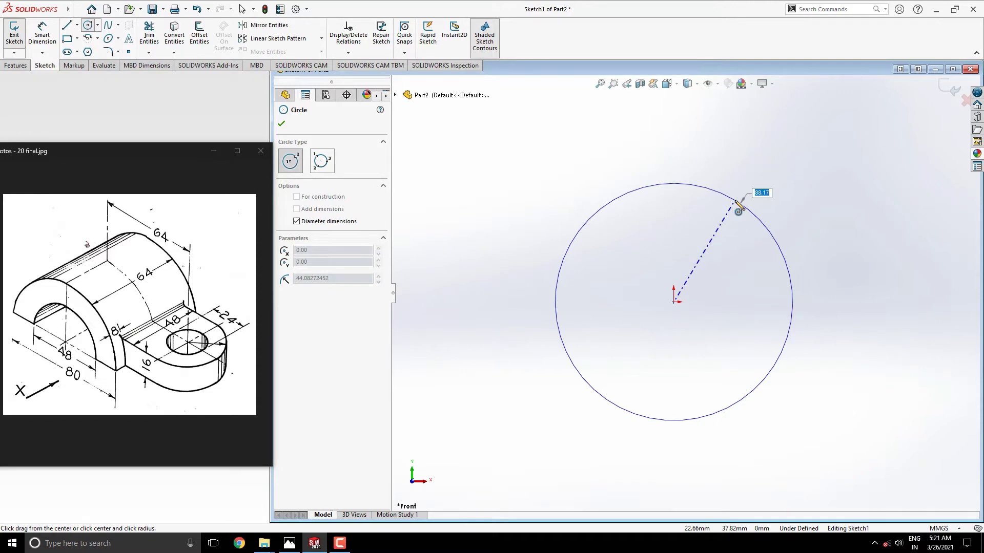
text(88)
key(Return)
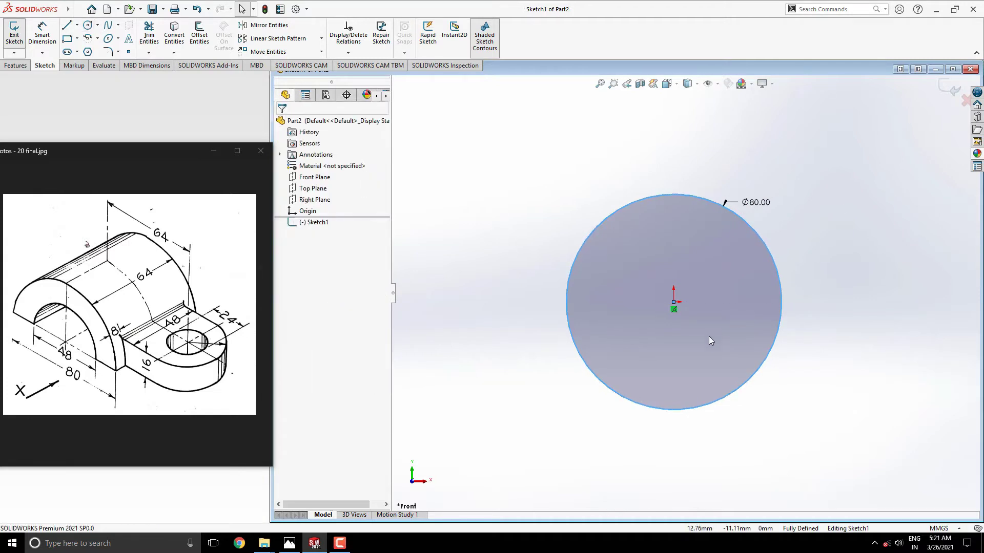
key(Escape)
- Draw a horizontal line across the circle's diameter and trim away the lower arc
click(67, 25)
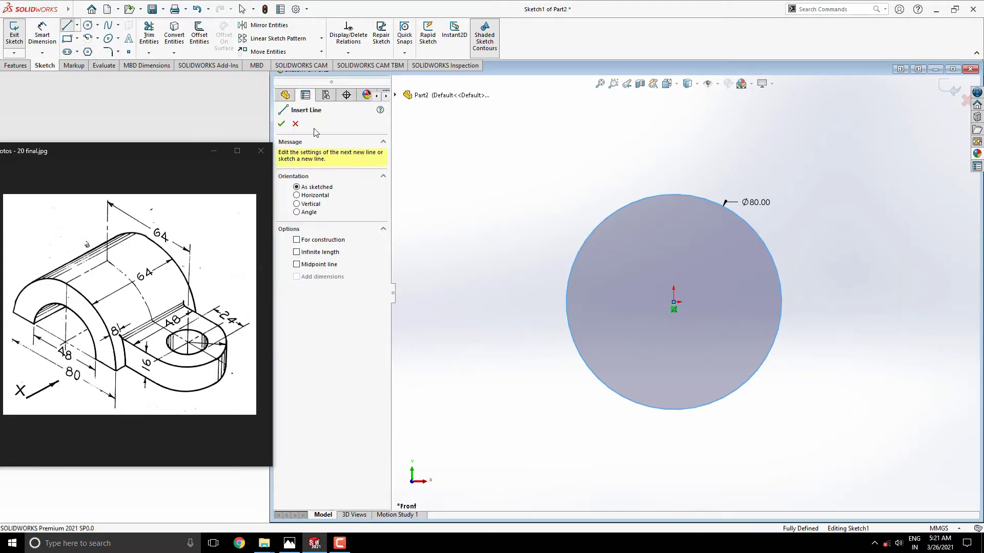
click(566, 302)
click(782, 302)
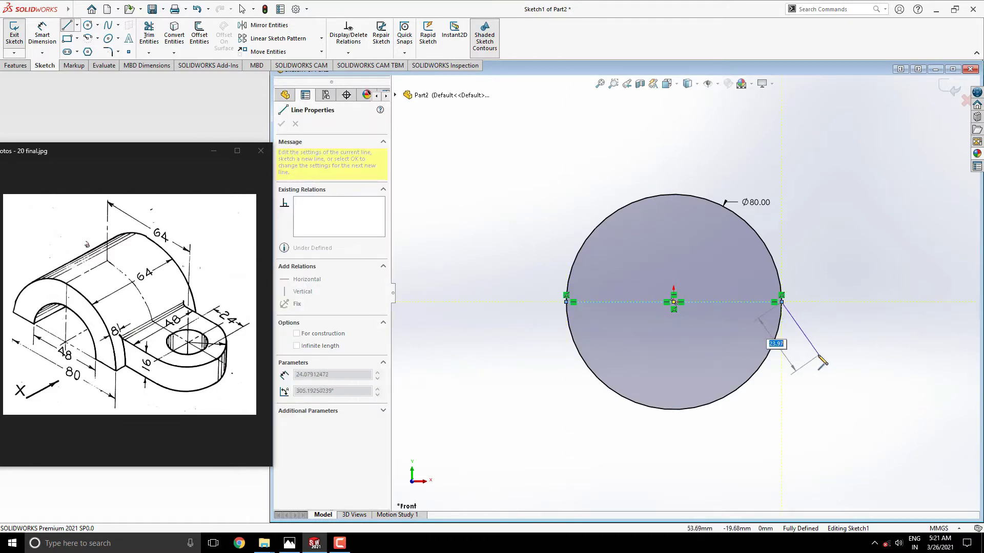
key(Escape)
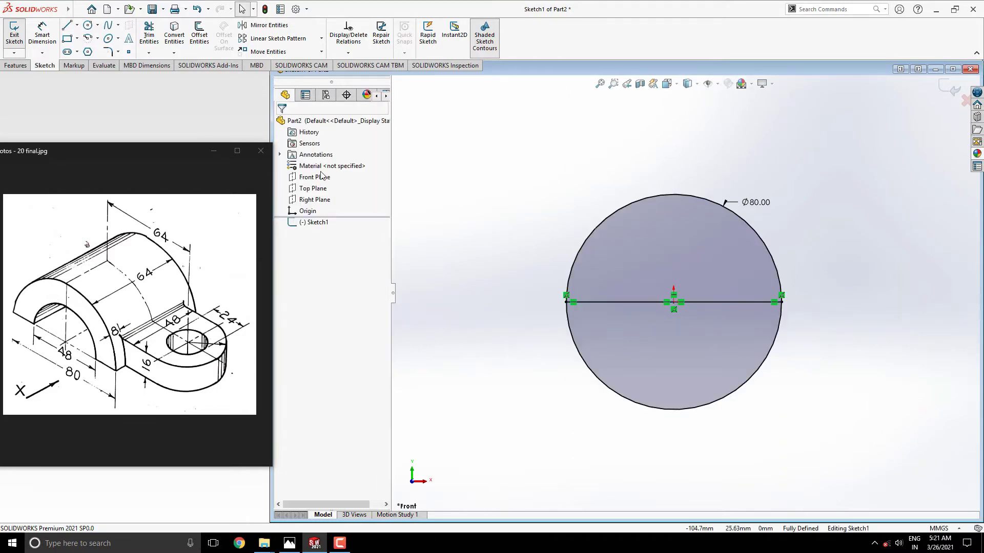
click(149, 32)
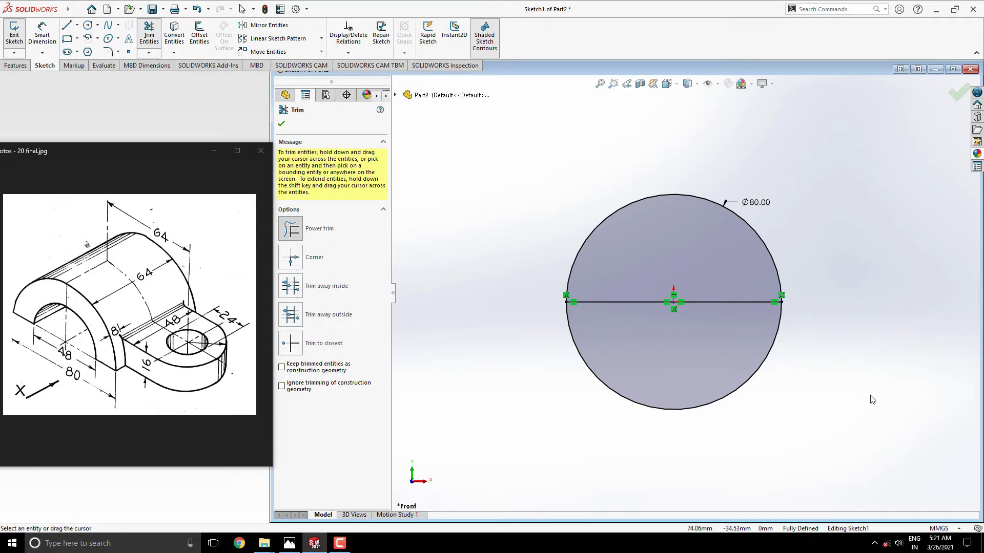
drag(870, 398, 698, 370)
key(Escape)
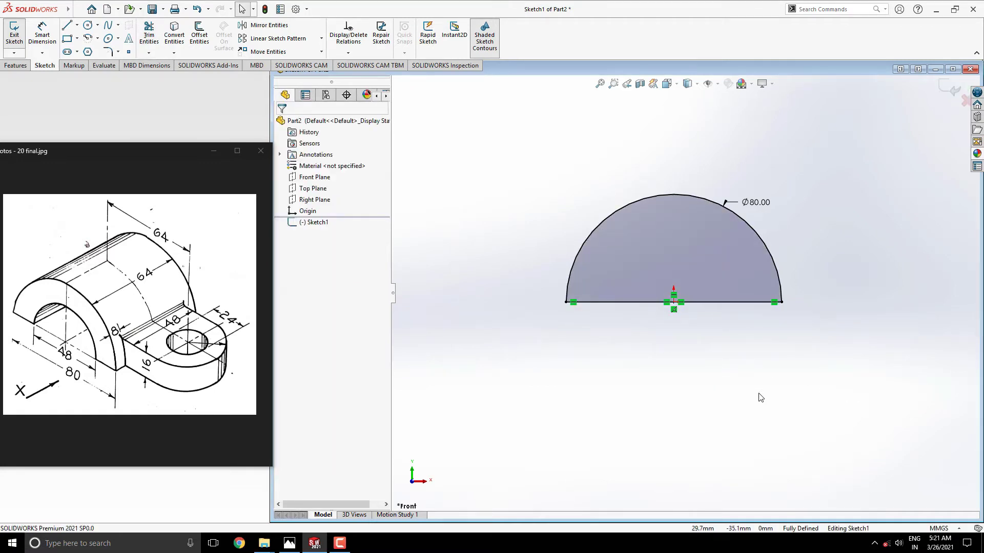
- Exit the sketch and extrude the semicircle mid-plane 64 mm into Boss-Extrude1
click(951, 89)
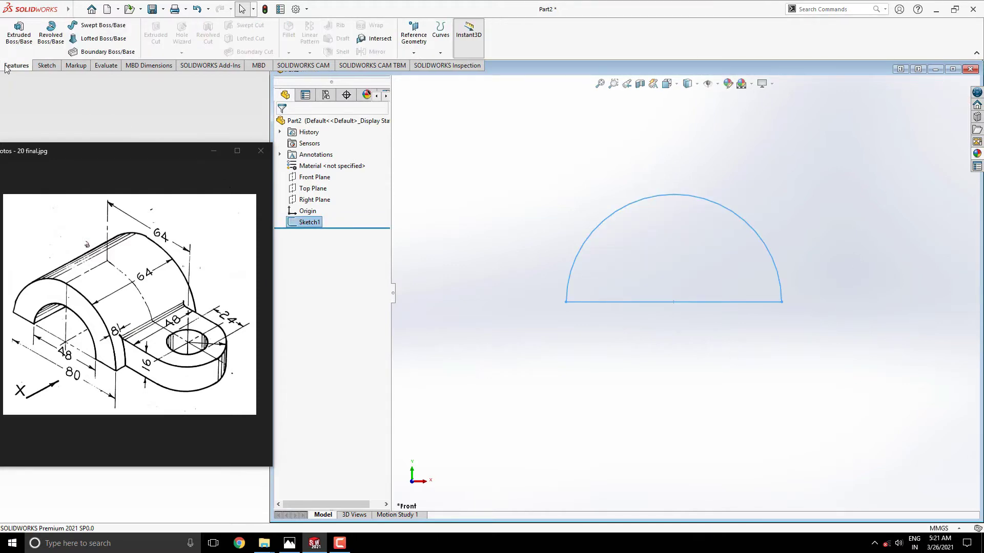
click(19, 33)
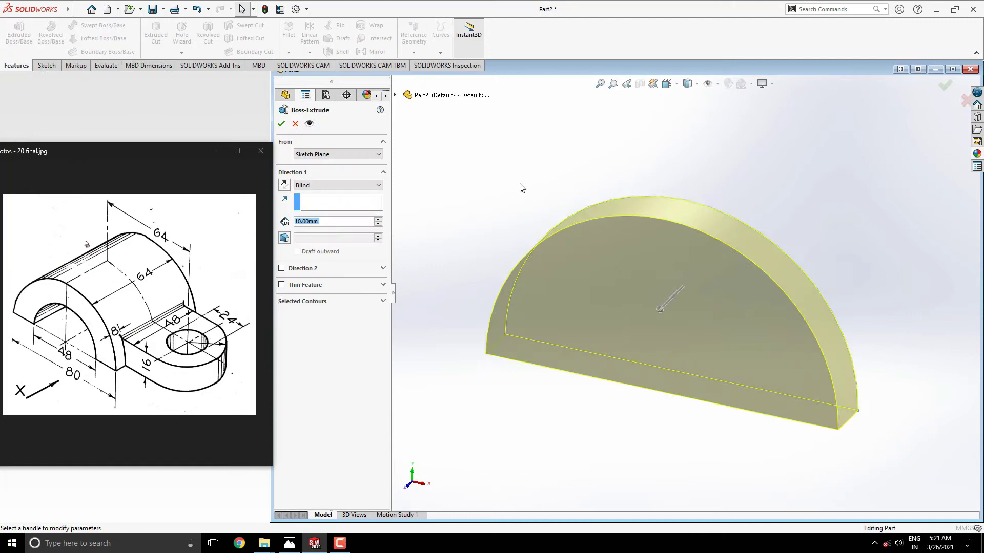
click(365, 186)
click(332, 229)
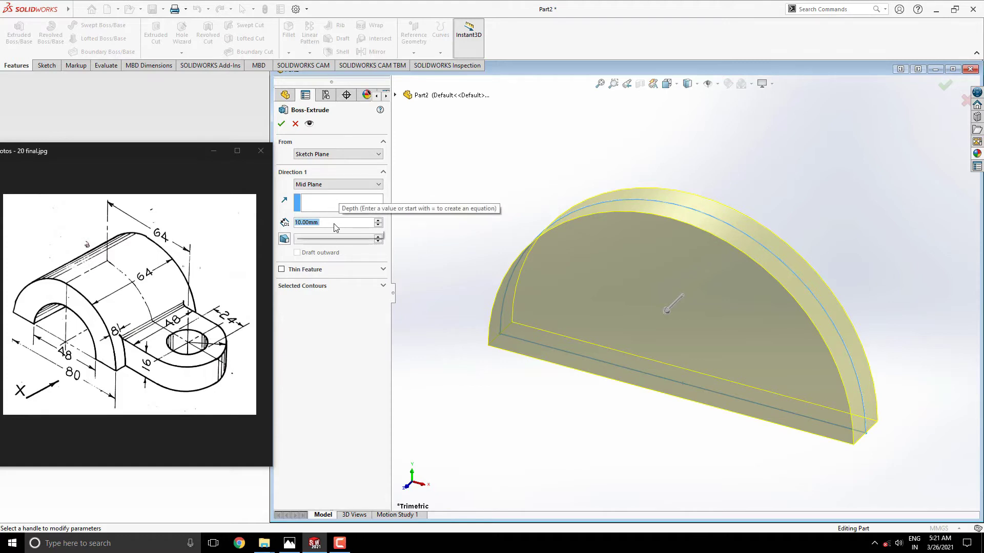
text(64)
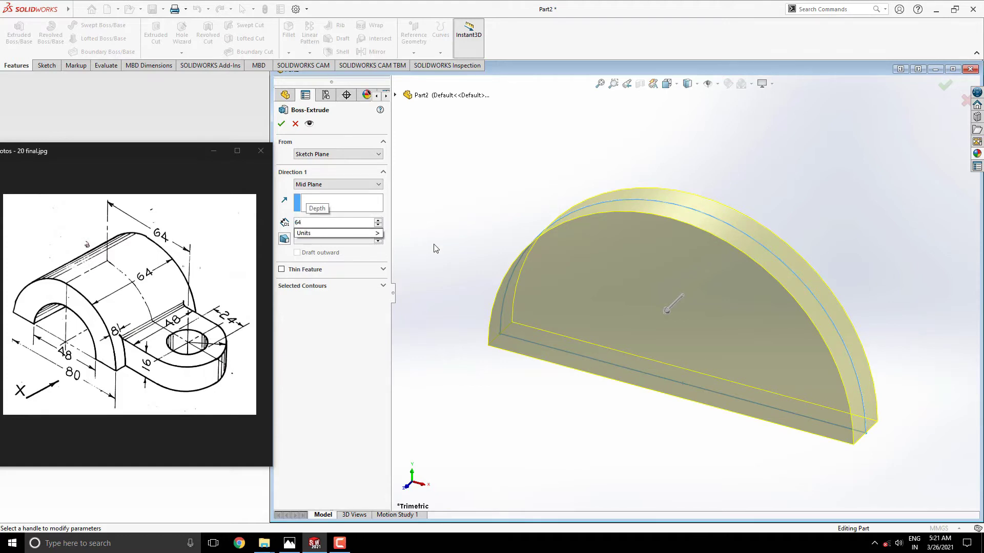
key(Return)
click(281, 124)
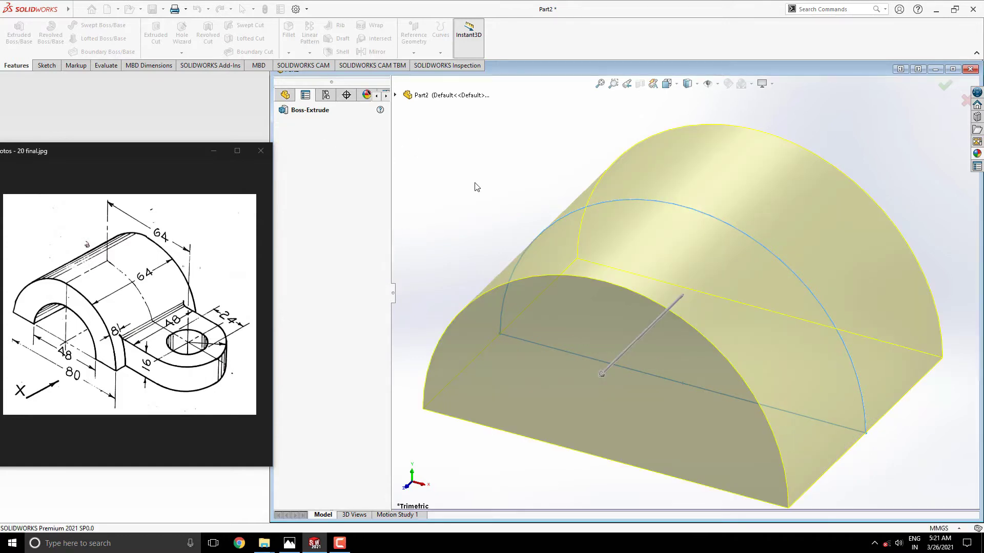
- Clear the selection and begin a new sketch on the Top Plane
key(z)
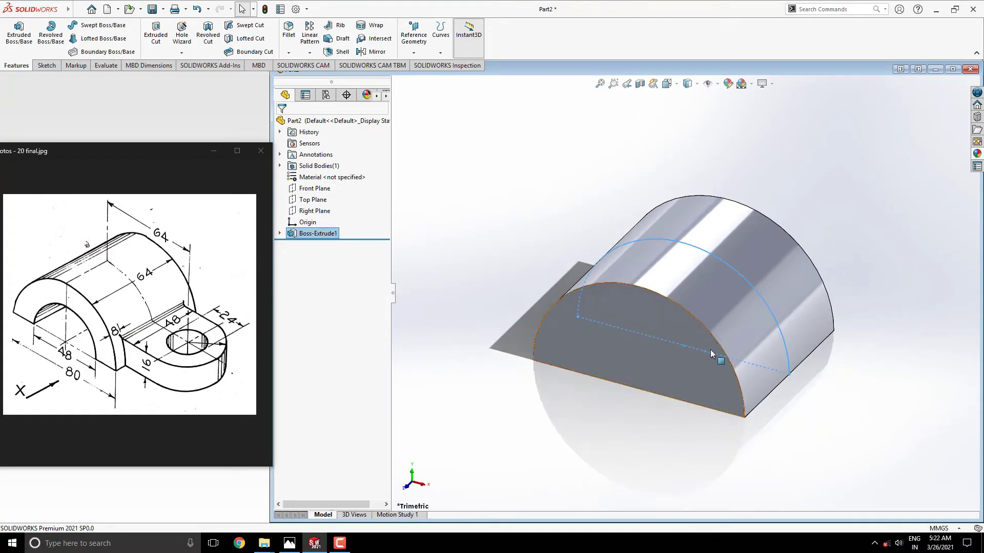
click(620, 464)
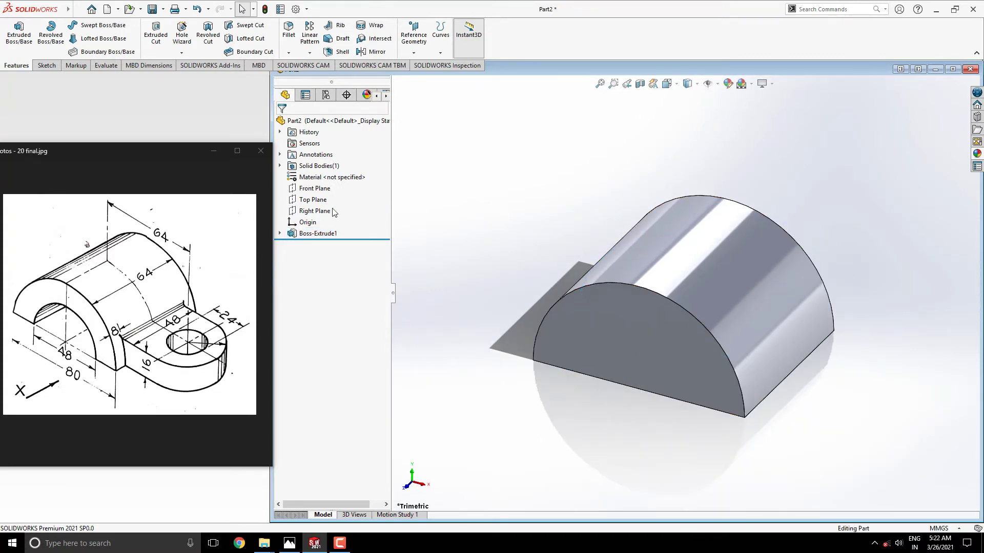
click(313, 199)
click(371, 186)
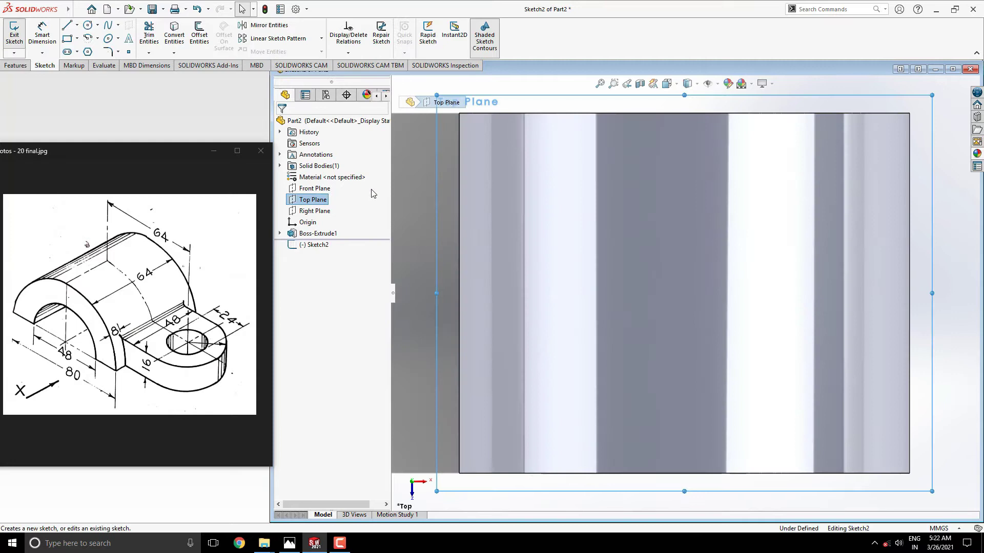
key(z)
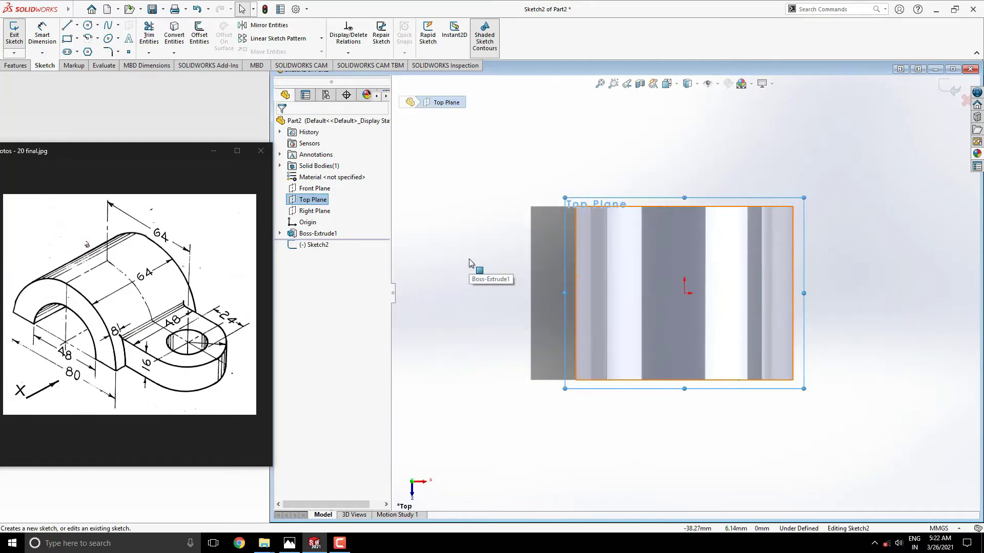
scroll(875, 261, down, 3)
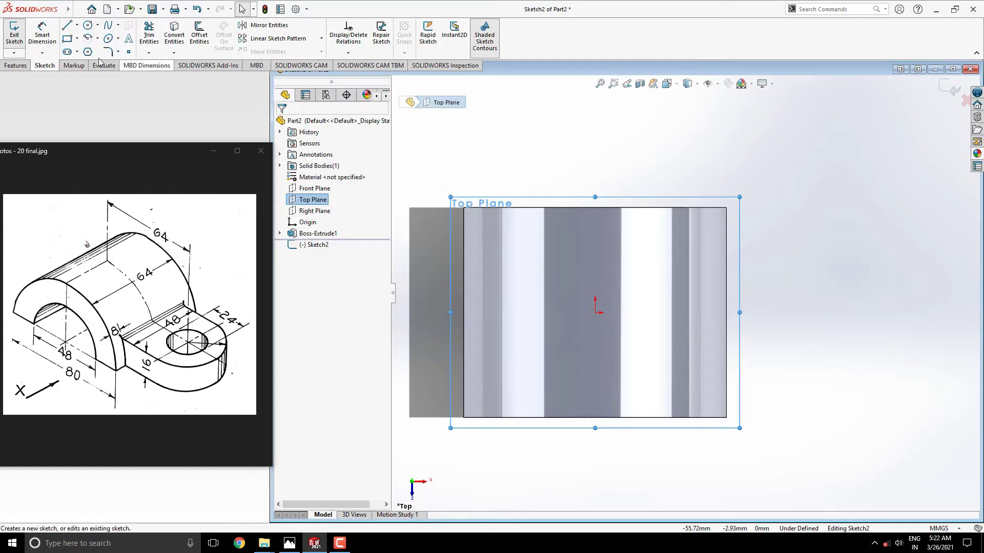
- Draw a straight slot from the origin, 64 mm long and 48 mm wide
click(67, 52)
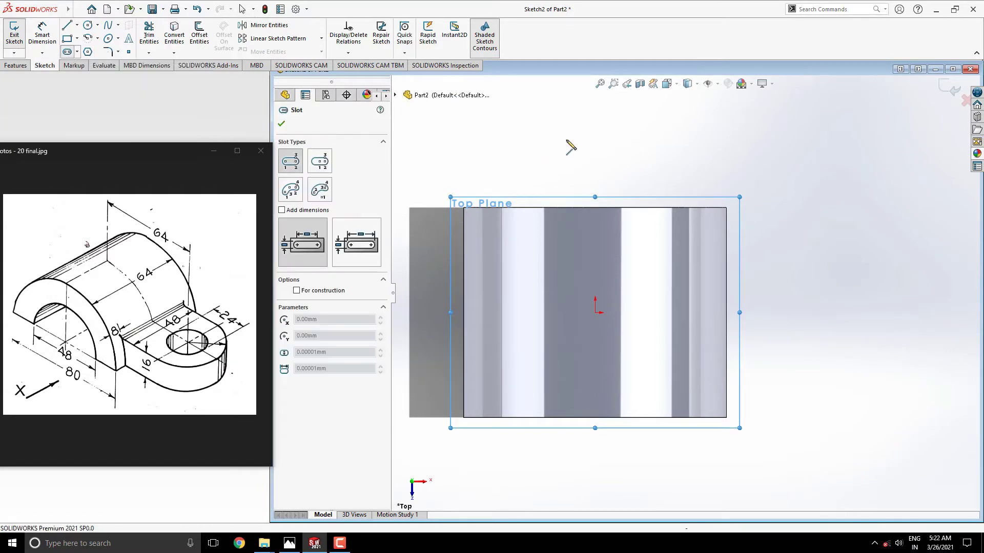
click(596, 313)
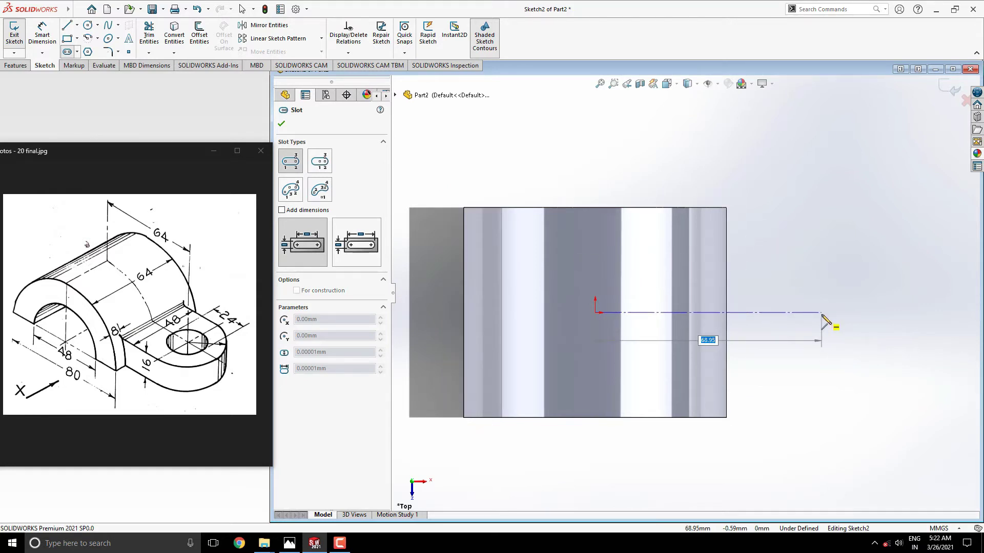
text(64)
key(Return)
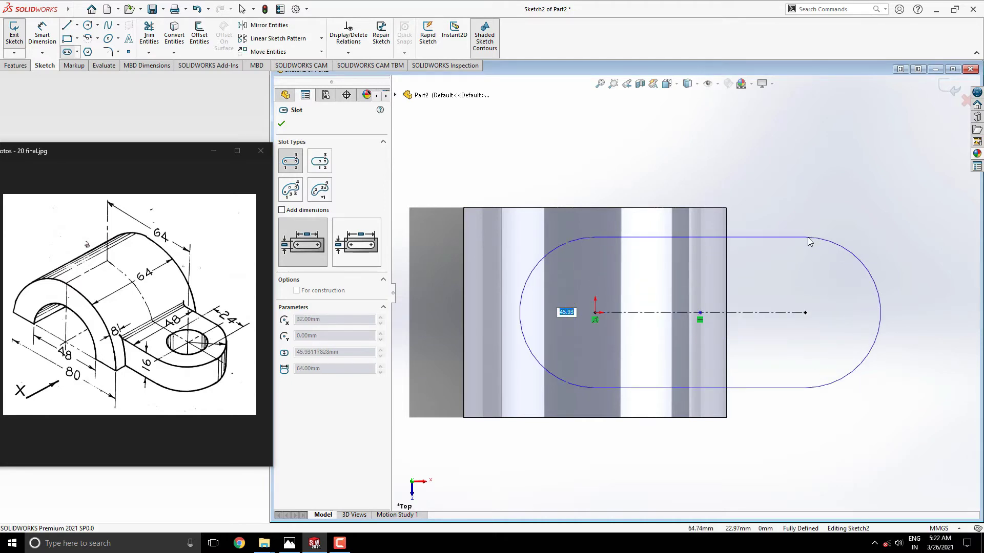
text(48)
key(Return)
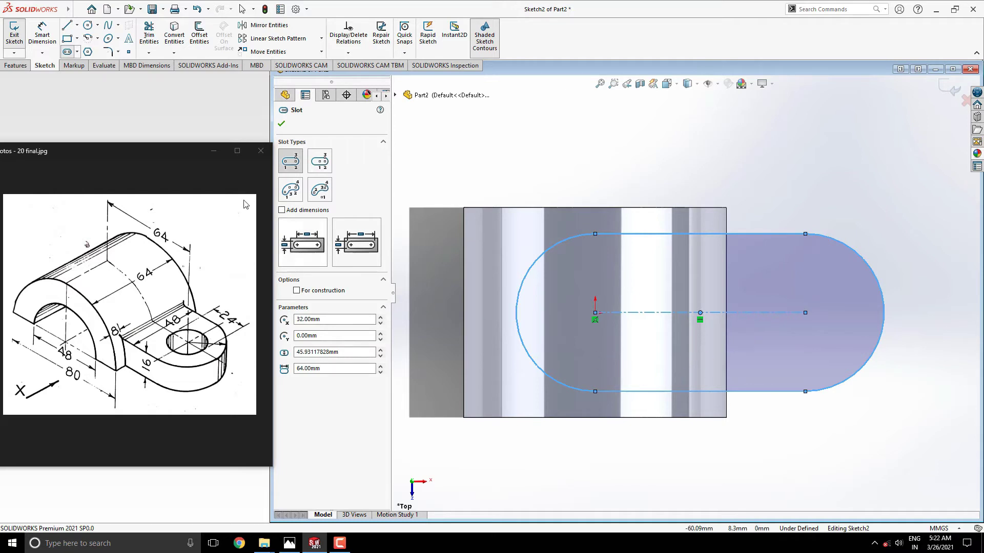
- Draw a Ø24 circle centred on the slot's right-hand arc centre for the bolt hole
click(87, 24)
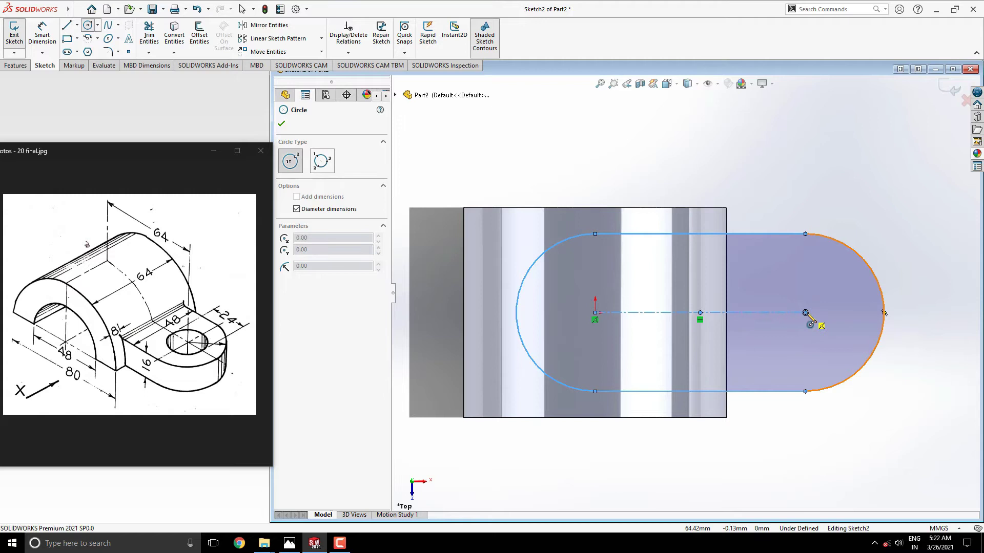
click(806, 313)
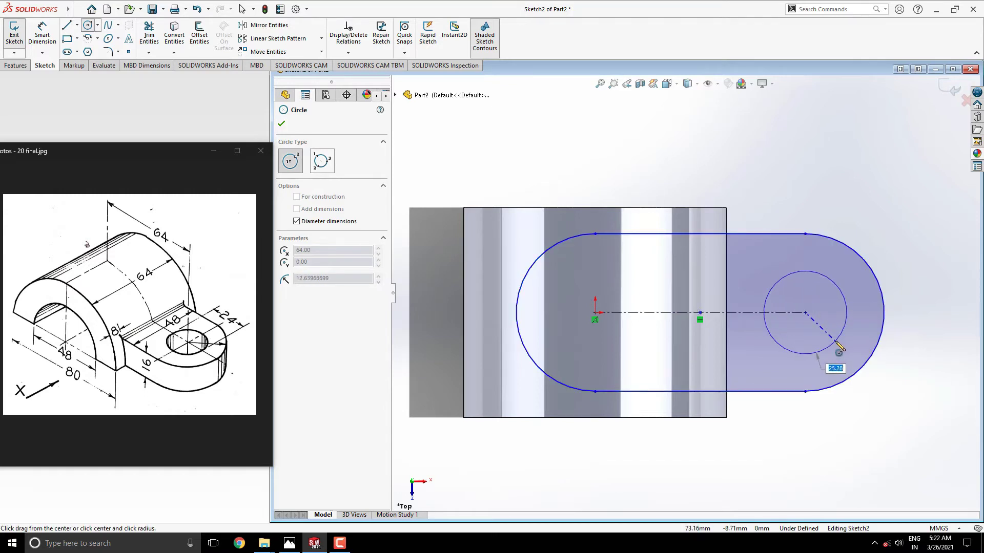
text(24)
key(Return)
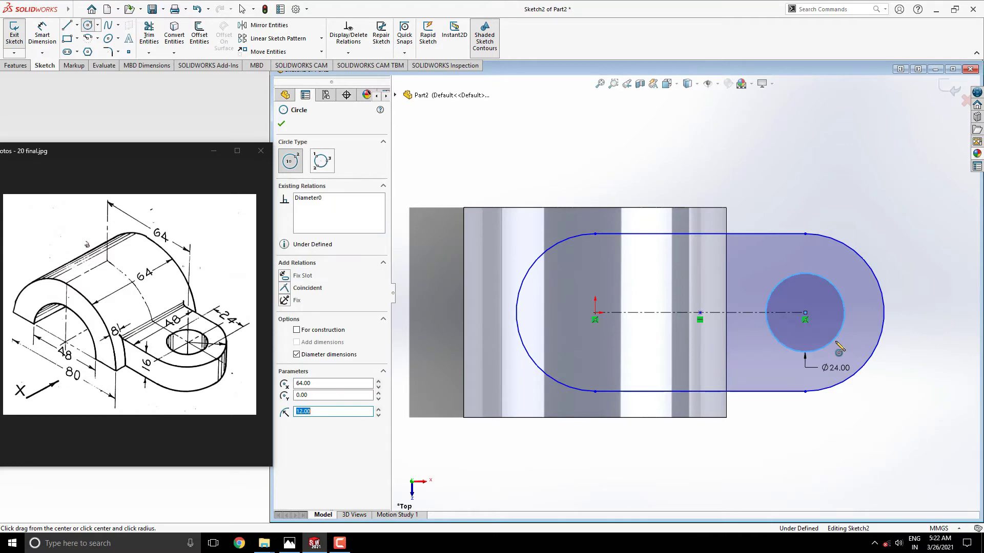
- Extrude Sketch2 16 mm as Boss-Extrude2, forming the lug with its Ø24 hole
key(Escape)
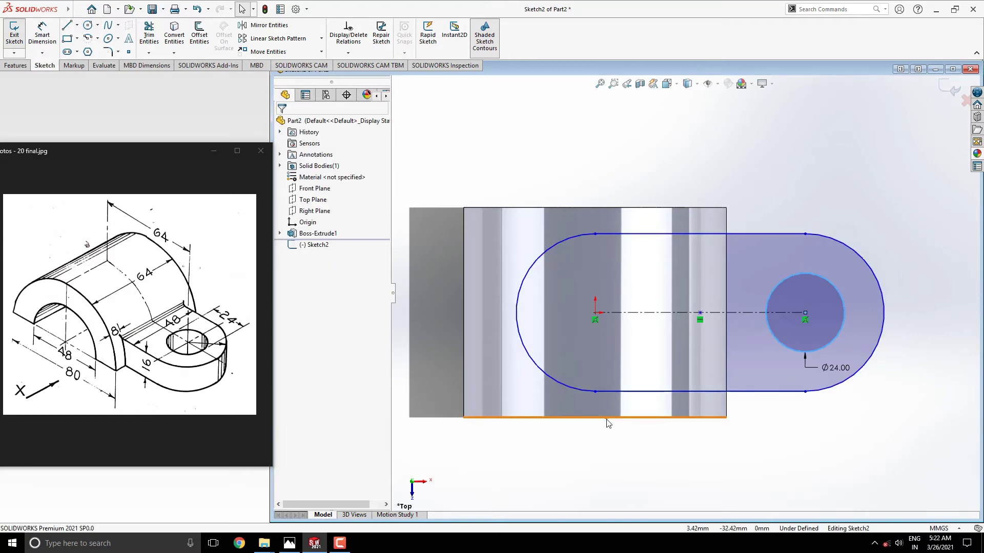
middle_drag(622, 437, 589, 326)
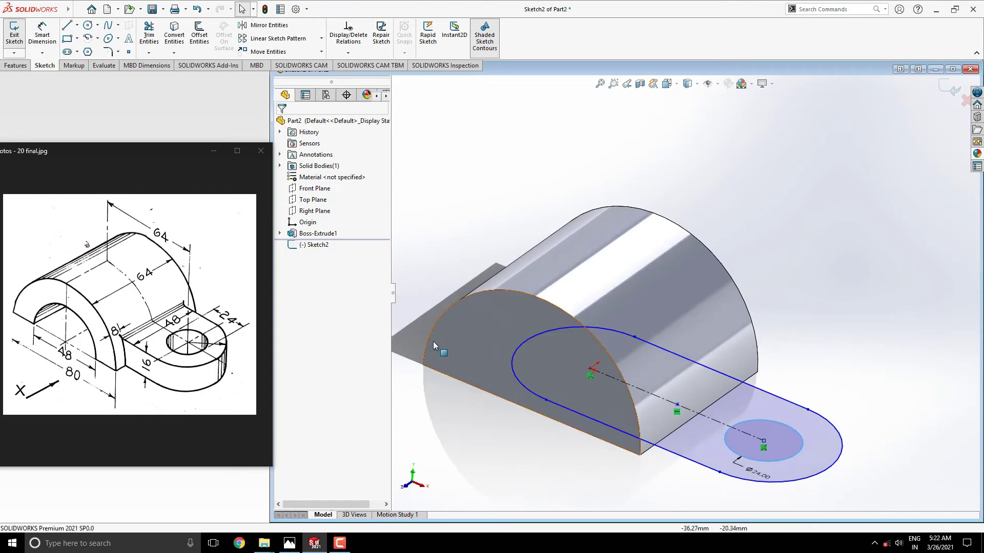
click(16, 65)
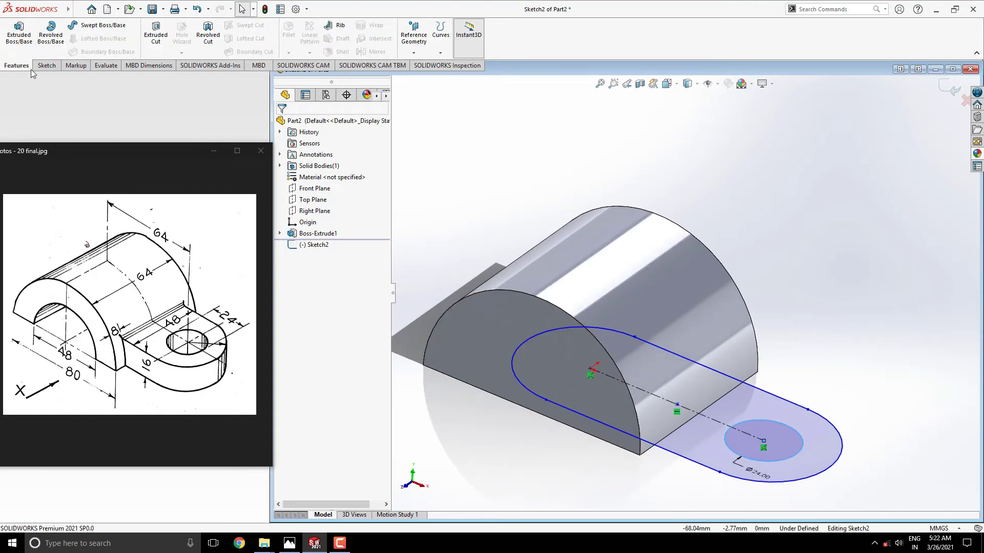
click(28, 46)
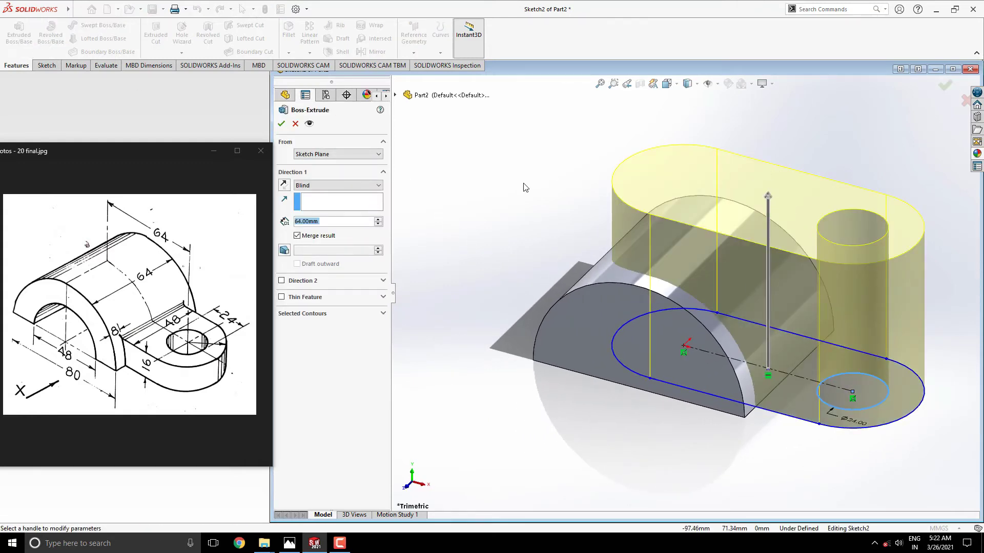
text(16)
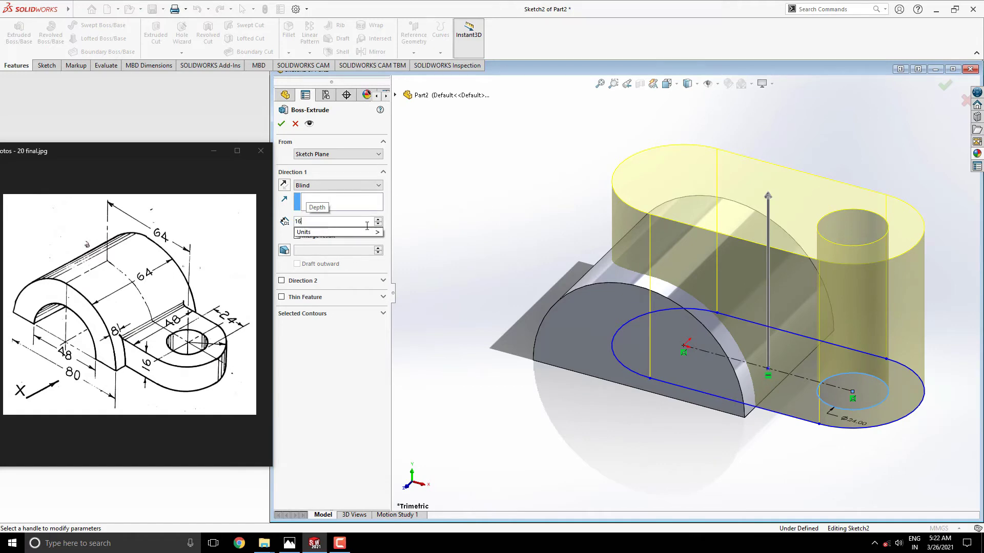
key(Return)
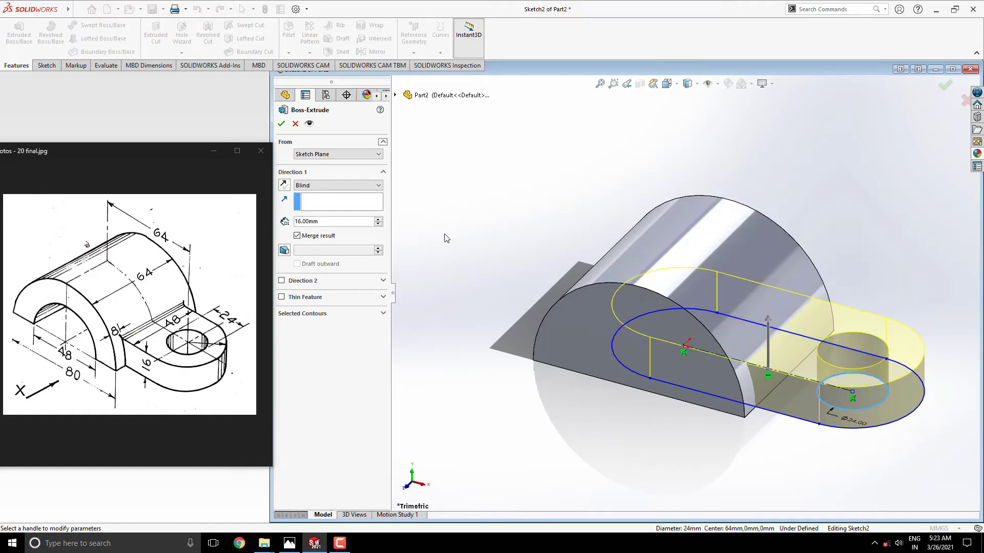
click(281, 124)
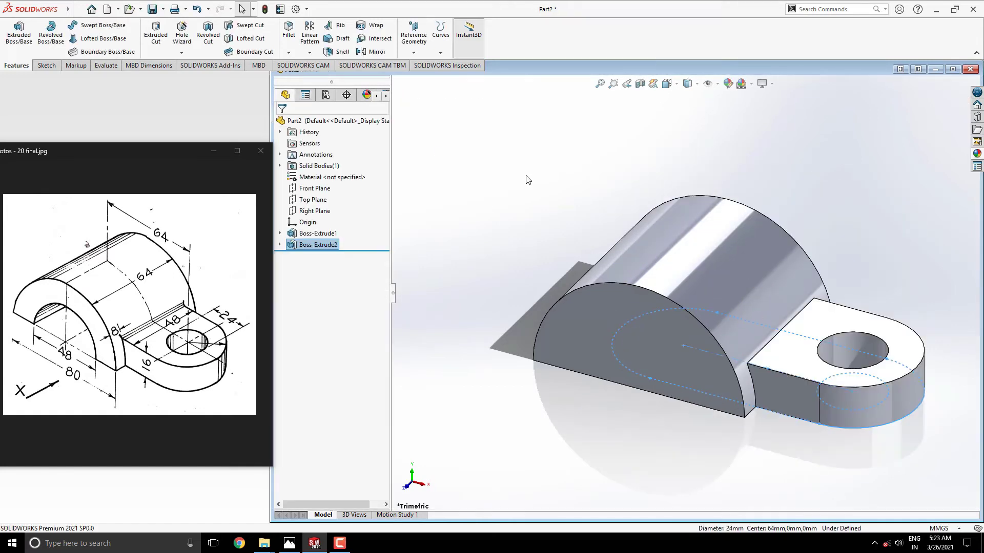
middle_drag(655, 244, 713, 282)
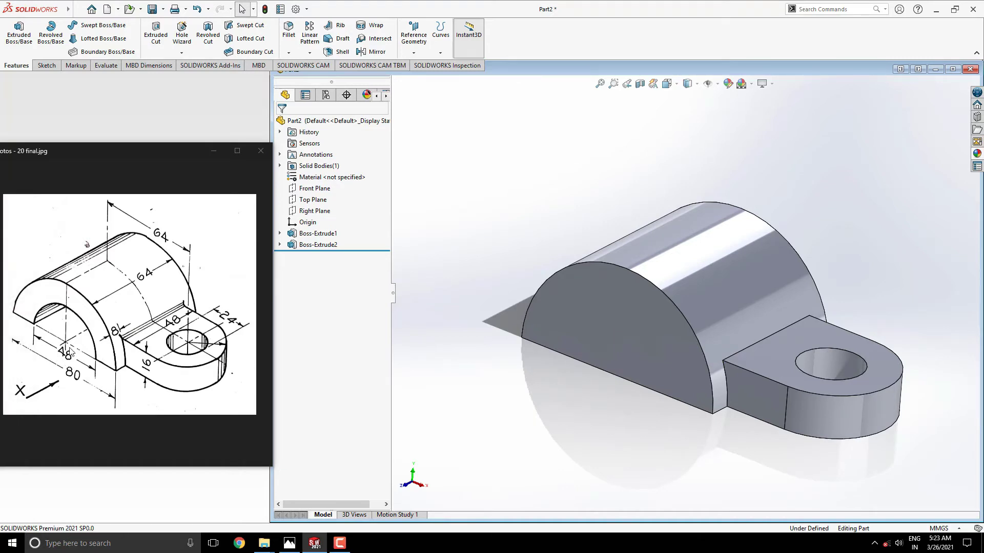
- Open Sketch3 on the half-cylinder's flat front face and draw a Ø48 circle at the origin
scroll(503, 377, down, 2)
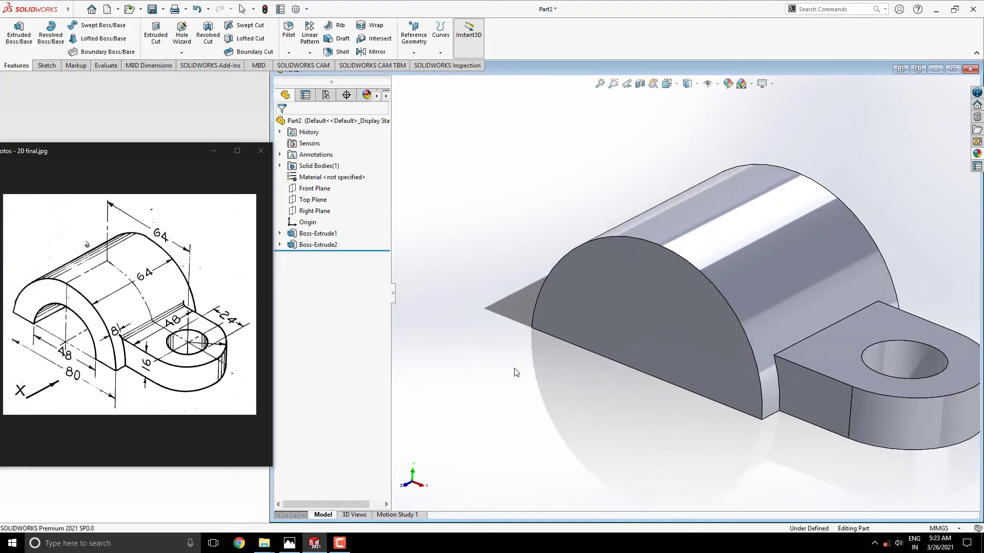
click(678, 312)
click(723, 282)
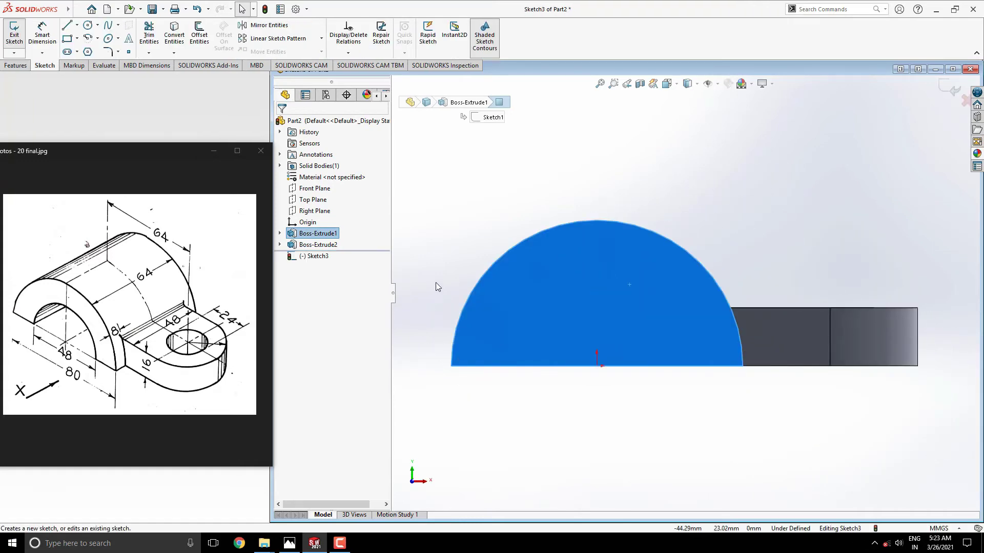
click(88, 25)
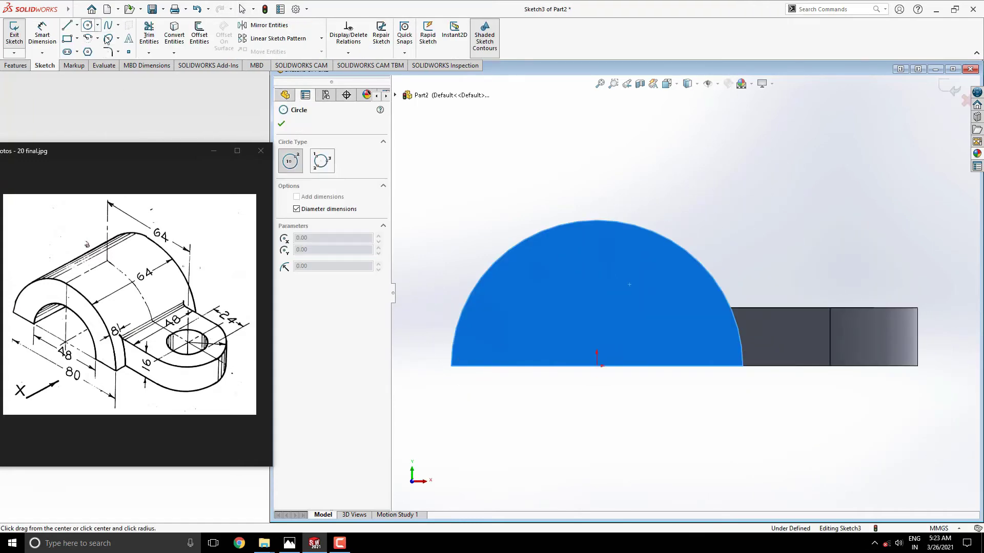
click(597, 365)
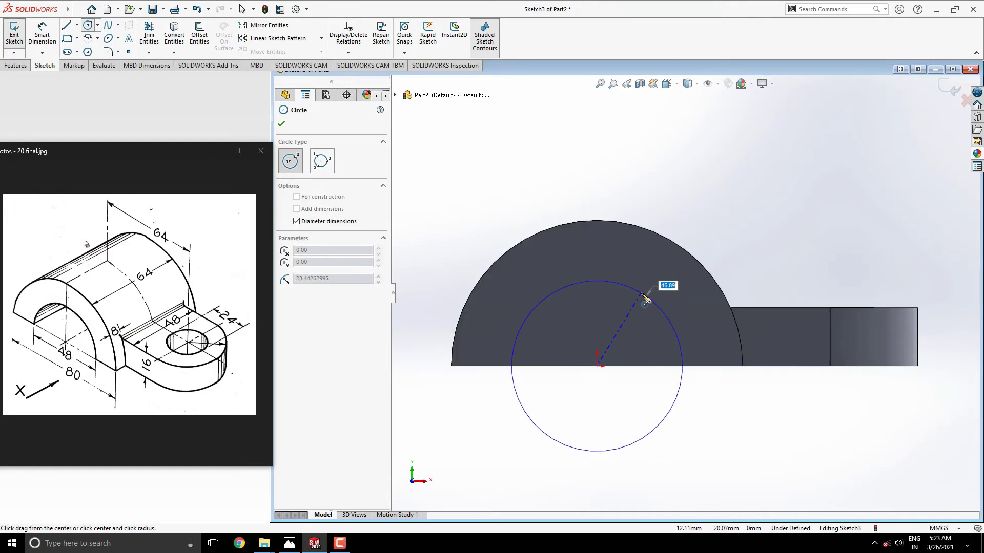
text(48)
key(Return)
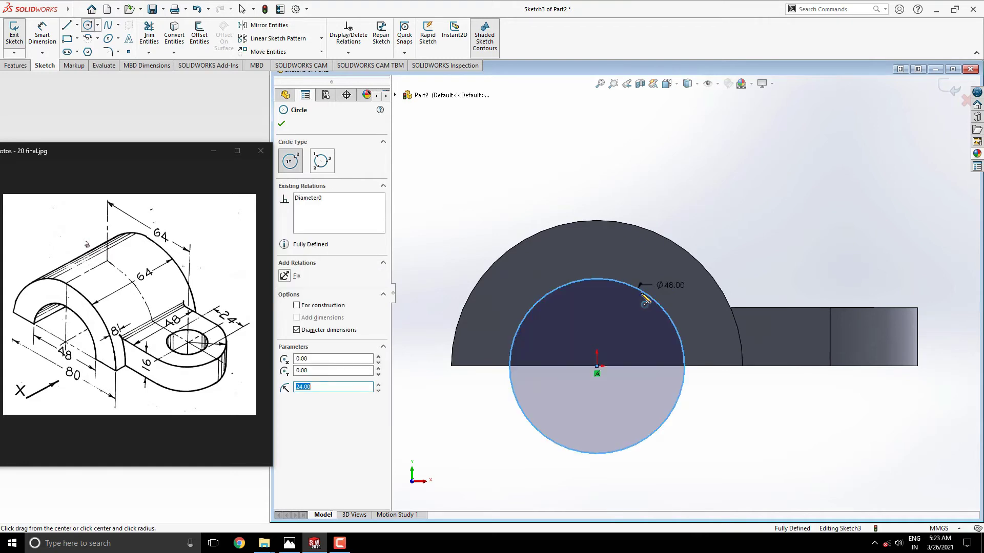
key(Escape)
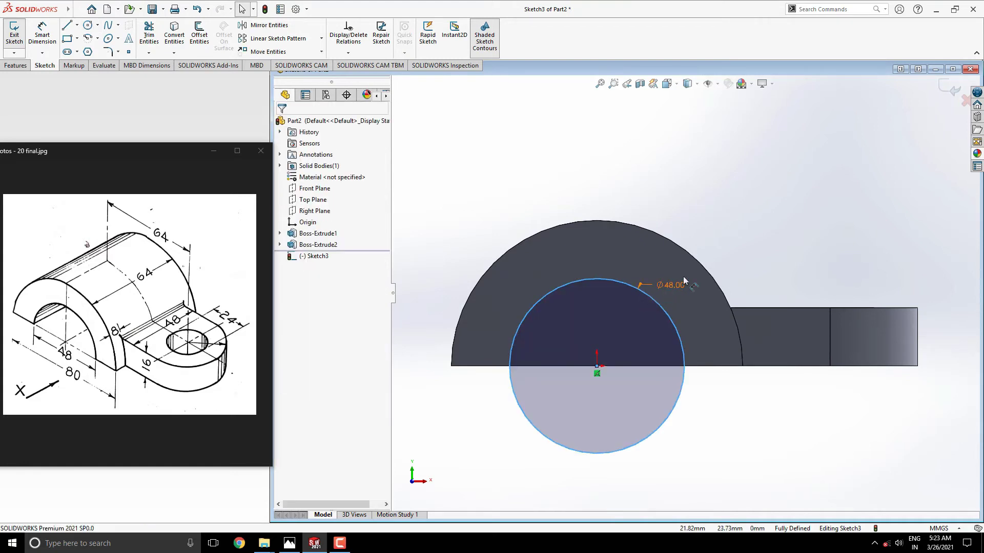
middle_drag(720, 281, 667, 328)
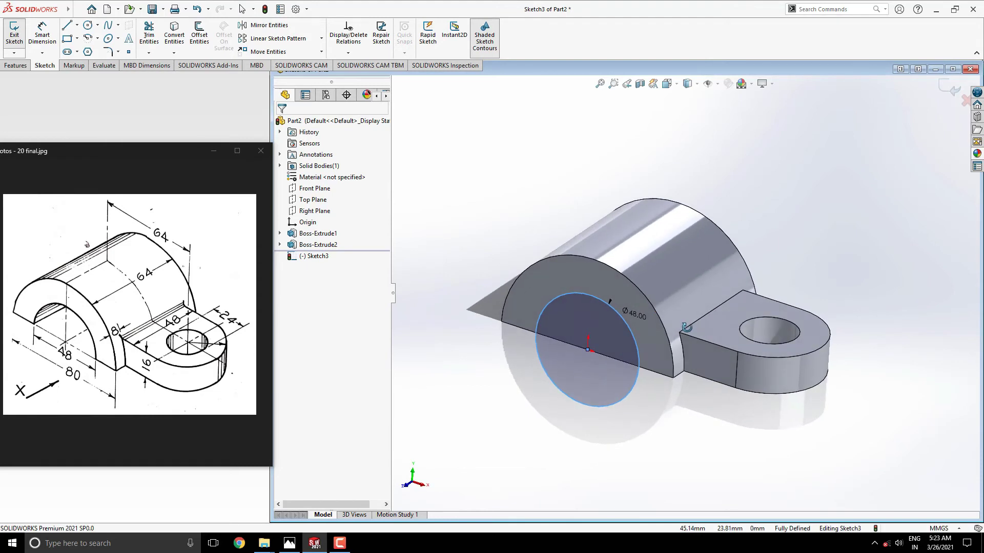
- Cut the Ø48 circle Through All as Cut-Extrude1 to form the bore
click(16, 66)
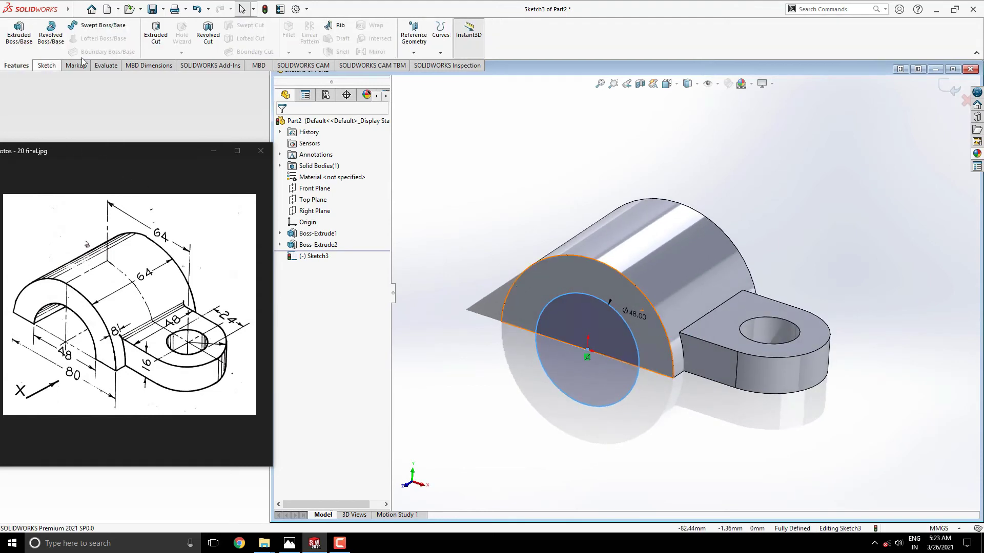
click(156, 32)
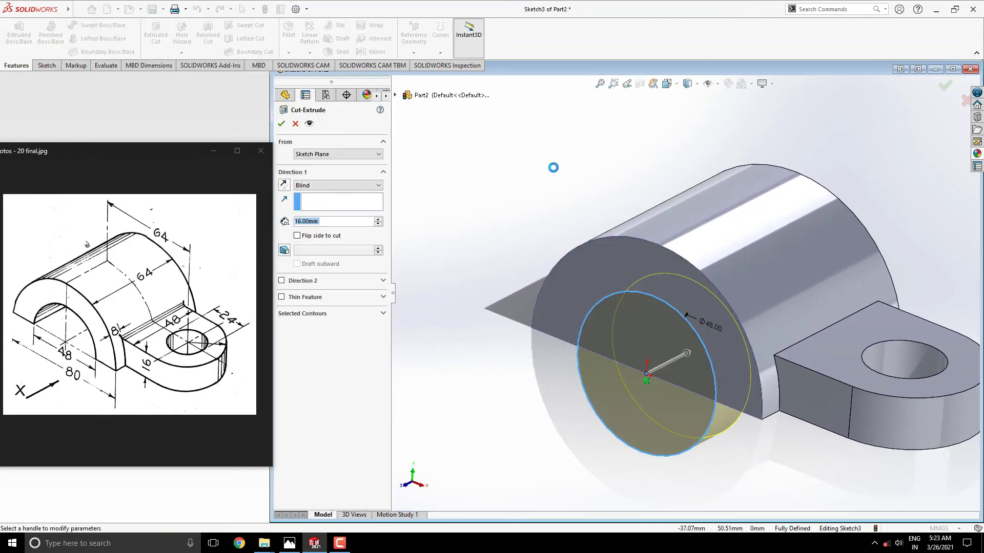
click(355, 186)
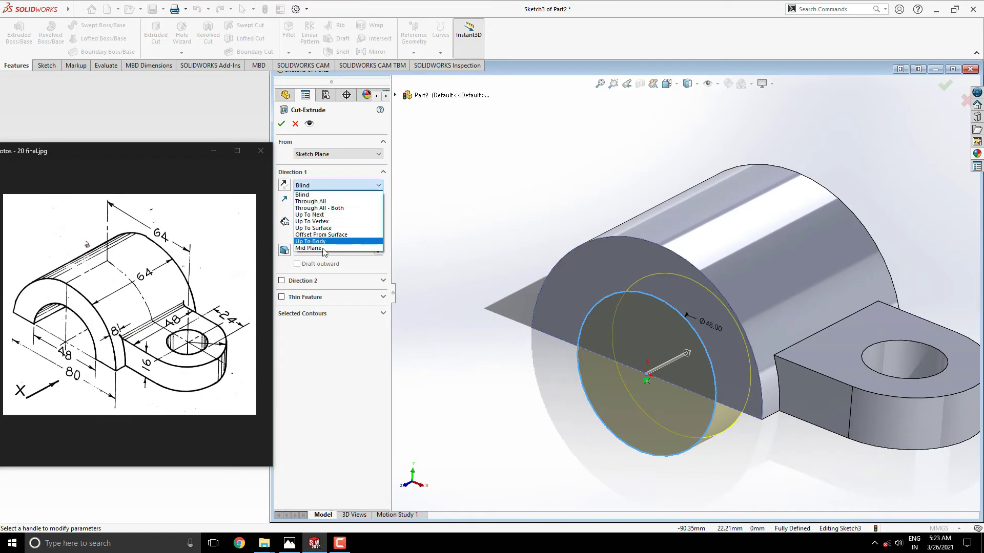
click(311, 201)
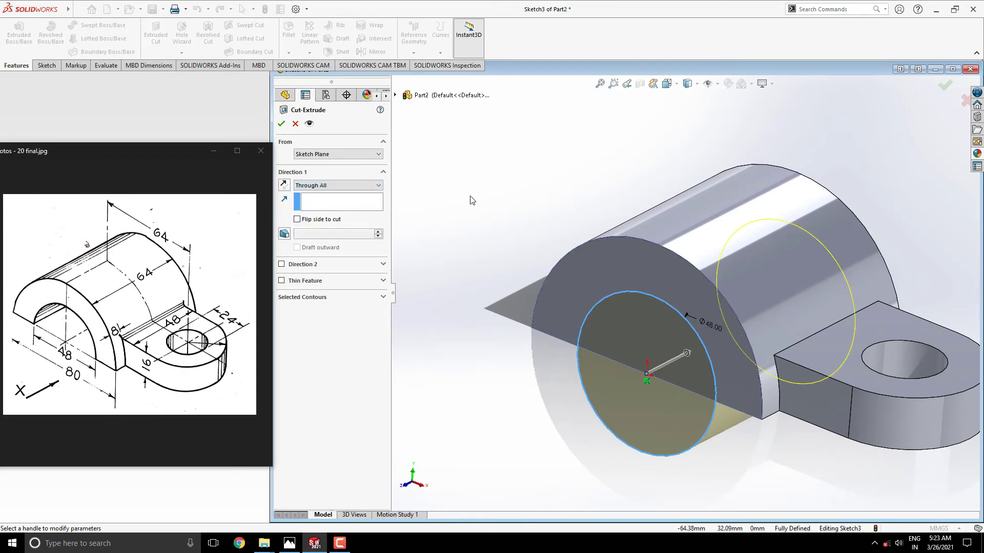
click(280, 125)
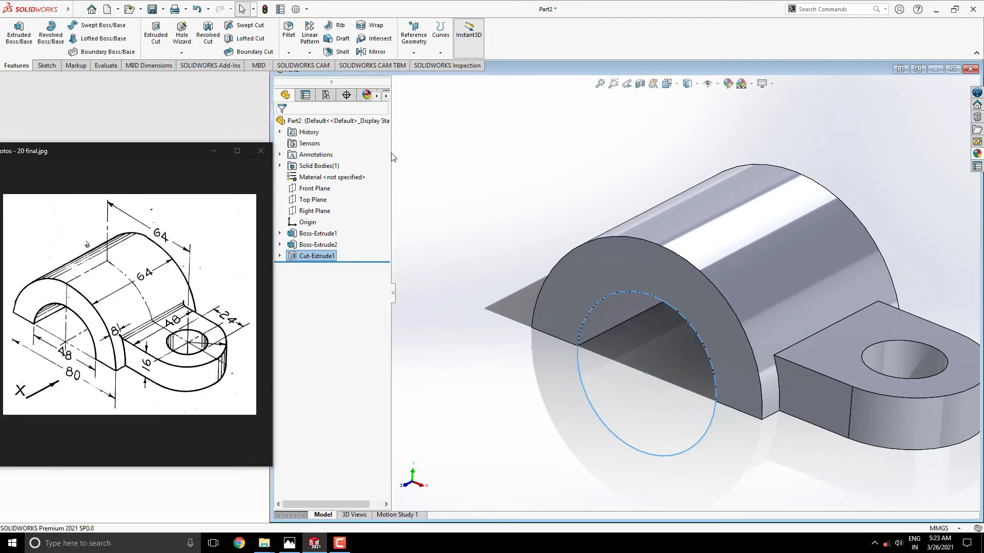
scroll(437, 221, up, 2)
scroll(803, 279, down, 2)
click(826, 255)
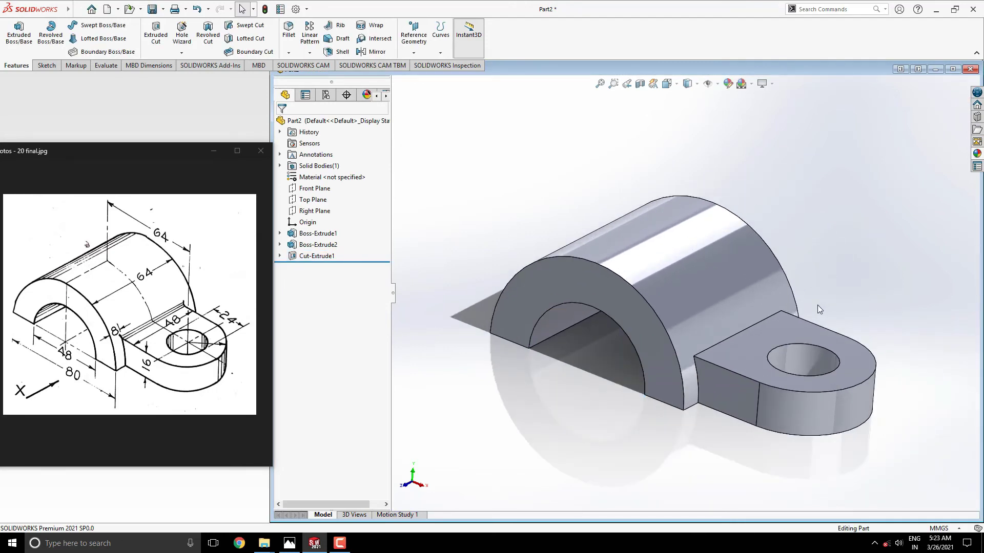
scroll(818, 306, up, 2)
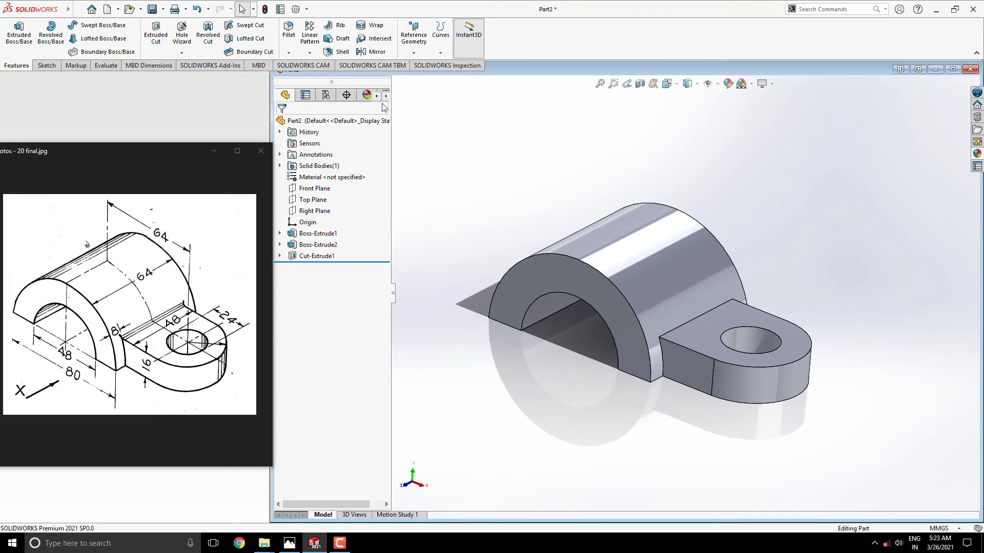
- Fillet the three edges where the lug meets the half-cylinder with a 2.5 mm radius
click(289, 30)
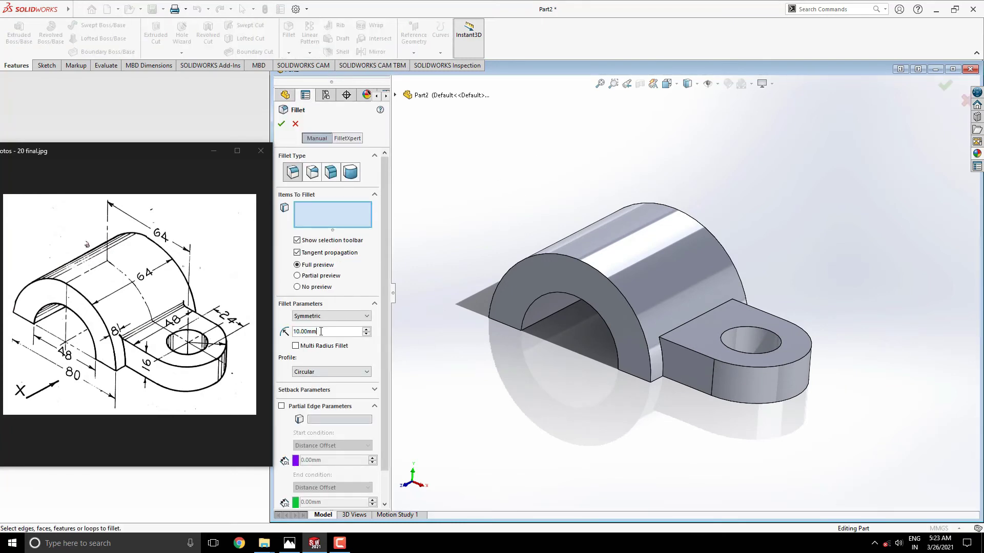
text(2.5)
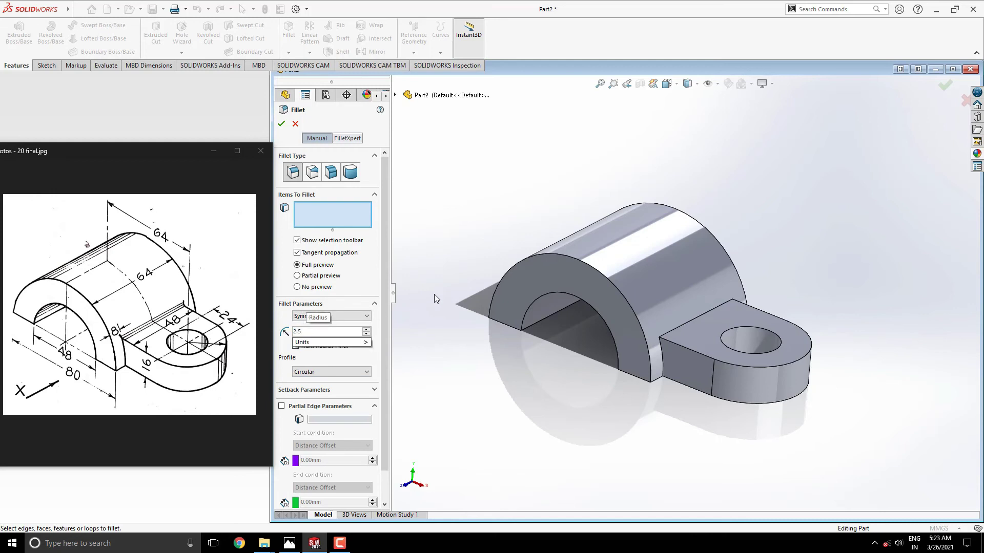
key(Return)
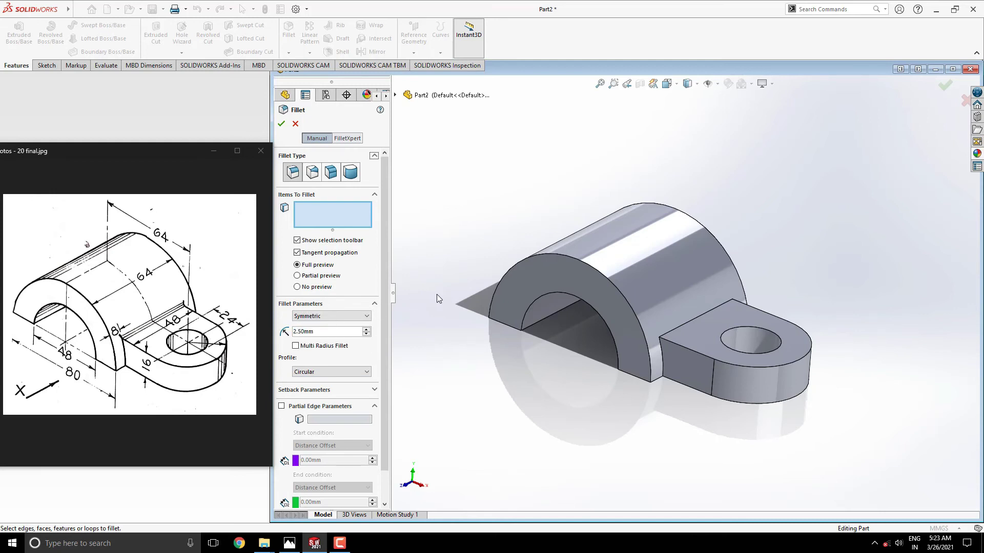
click(684, 324)
click(662, 349)
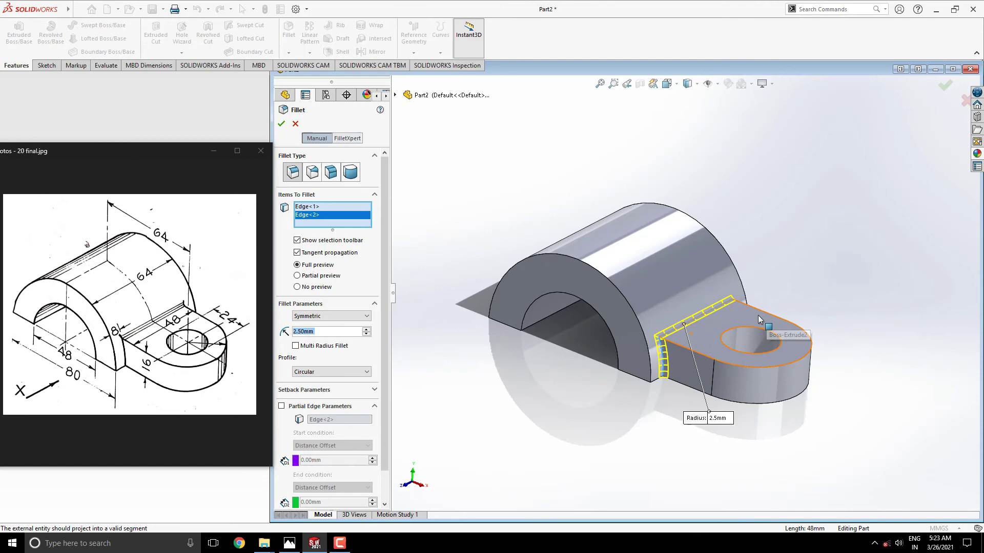
middle_drag(730, 316, 620, 342)
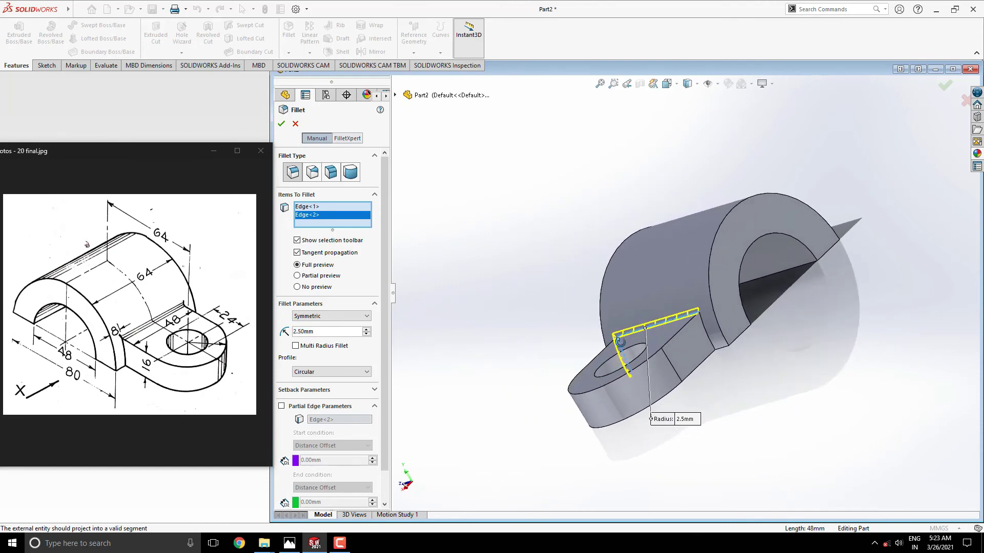
click(706, 336)
middle_drag(707, 337, 789, 354)
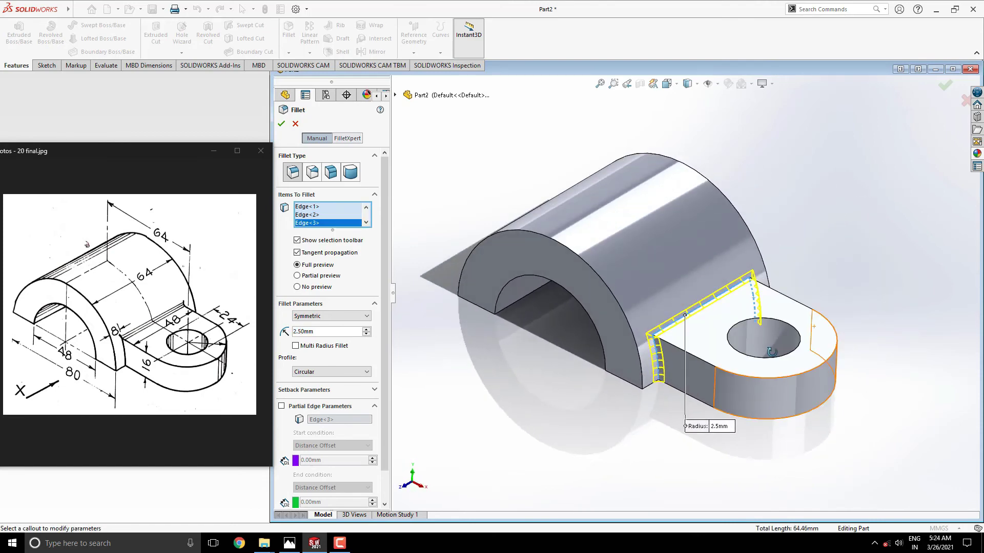
click(281, 125)
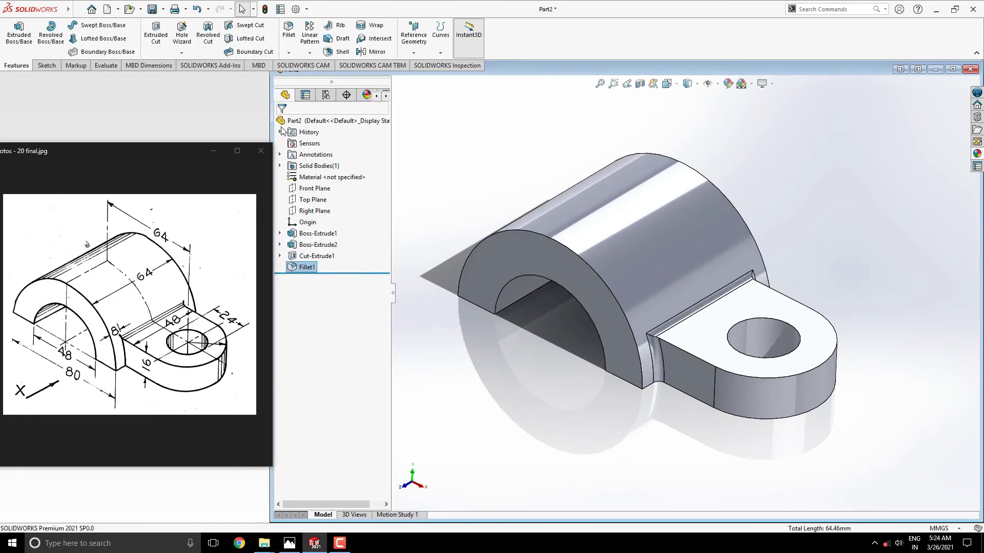
- Put away the reference drawing, maximize the Part2 window, and clear the fillet selection
click(214, 151)
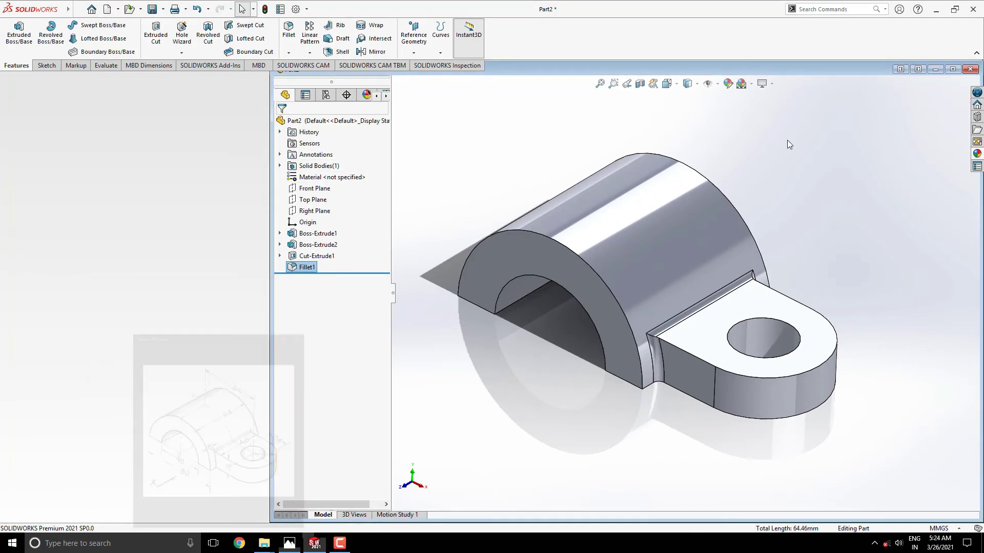
click(953, 69)
scroll(543, 289, down, 2)
click(764, 268)
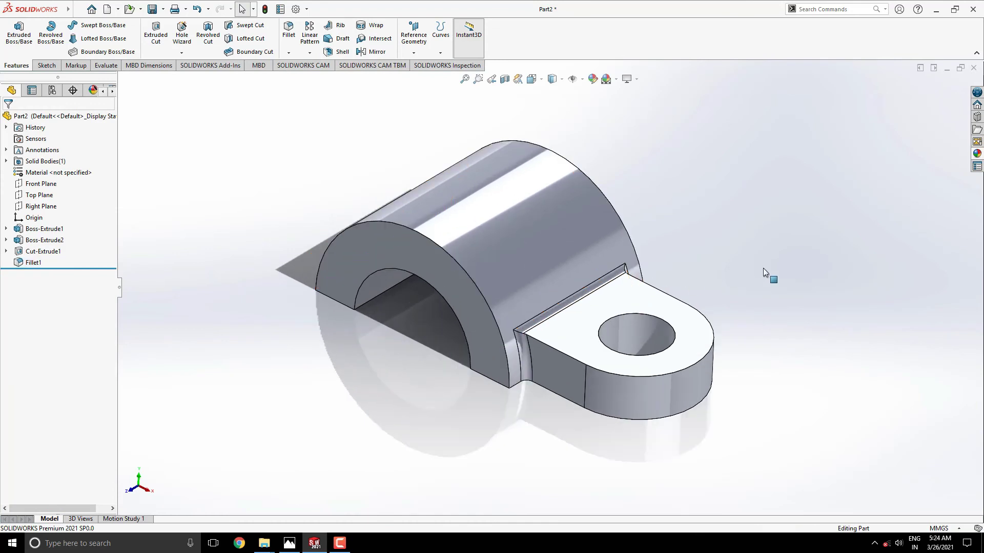
- Apply the Metal > Tungsten appearance to the whole part
click(977, 155)
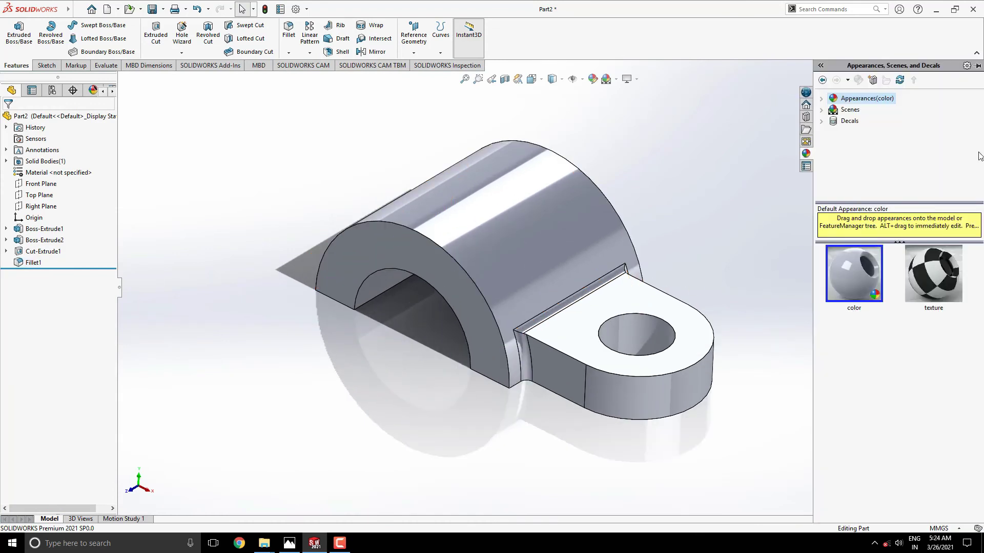
click(822, 98)
scroll(861, 149, down, 2)
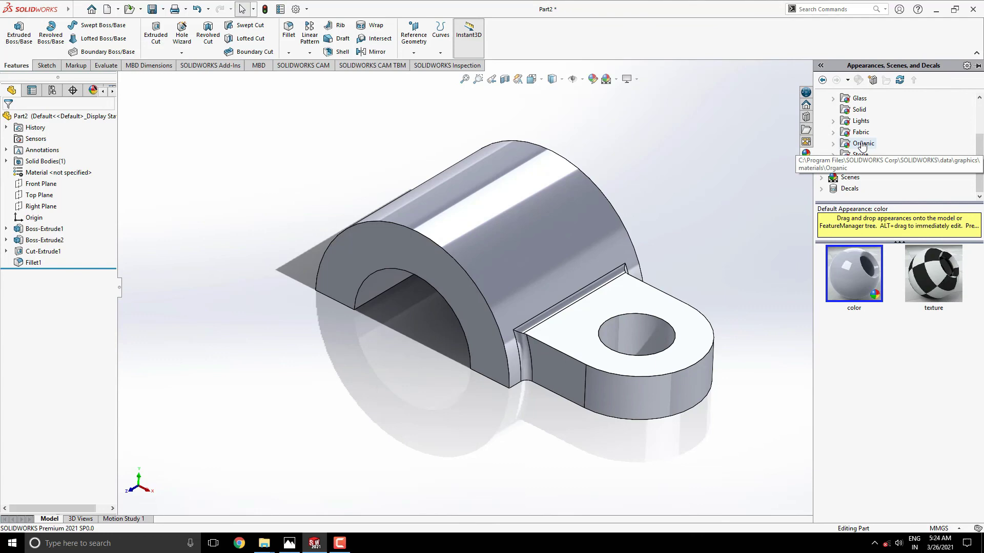
scroll(881, 151, up, 3)
click(877, 131)
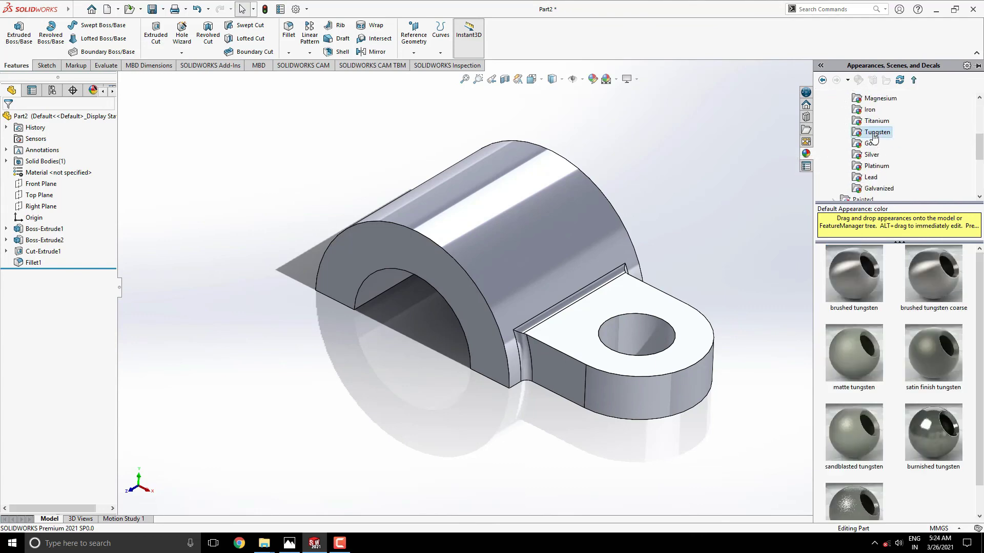
scroll(896, 359, down, 1)
drag(853, 333, 550, 257)
click(574, 254)
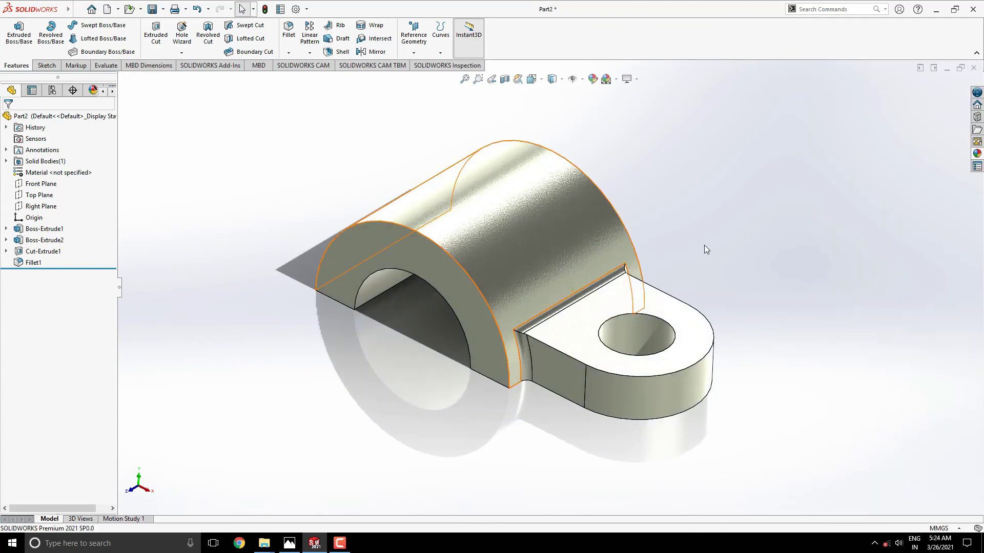
- Orbit the clamp to check the finish, then set it to the isometric view
scroll(688, 251, up, 1)
scroll(580, 275, down, 3)
middle_drag(592, 263, 588, 330)
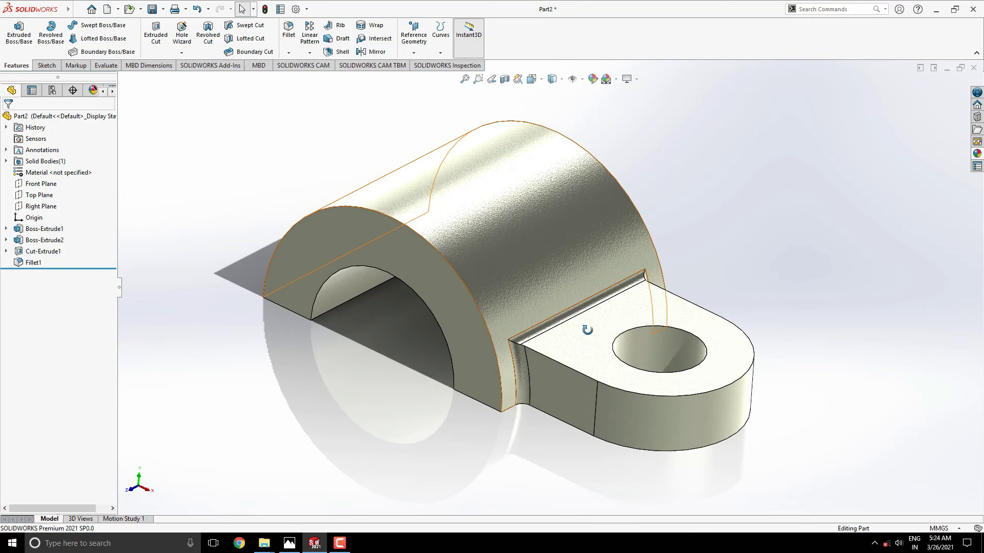
key(space)
click(426, 328)
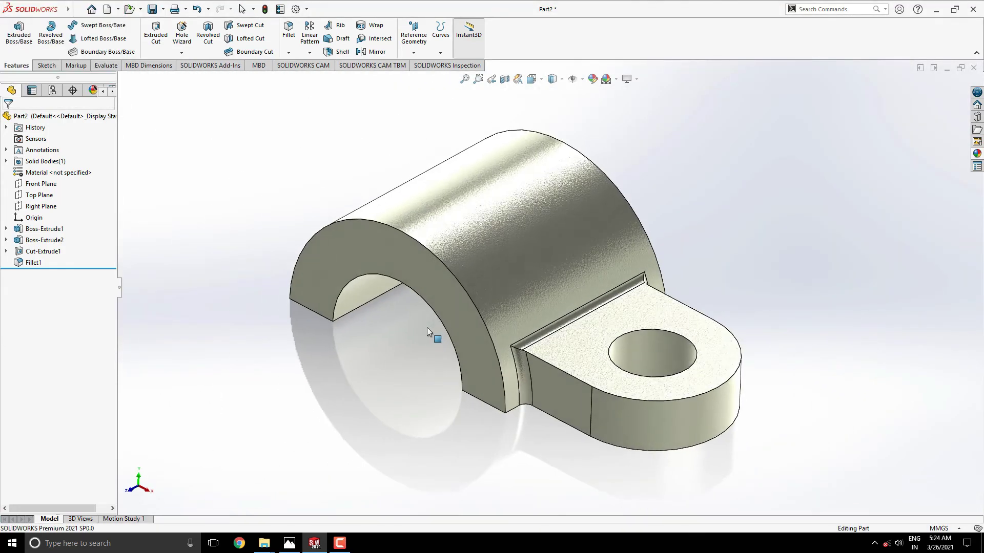